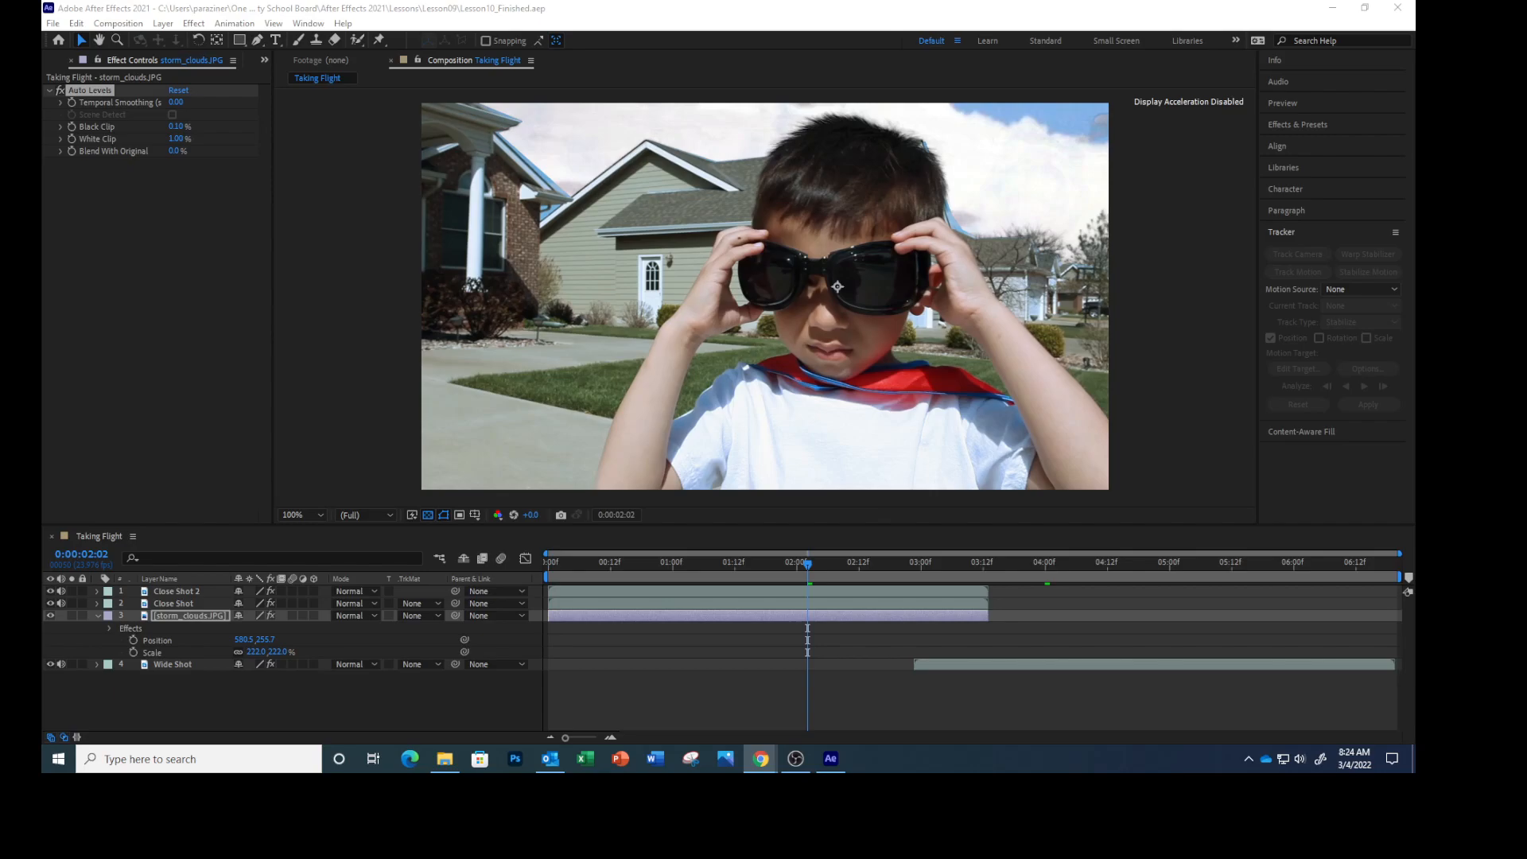
Start motion tracking on the Close Shot layer with the playhead at the first frame.
left_click(706, 692)
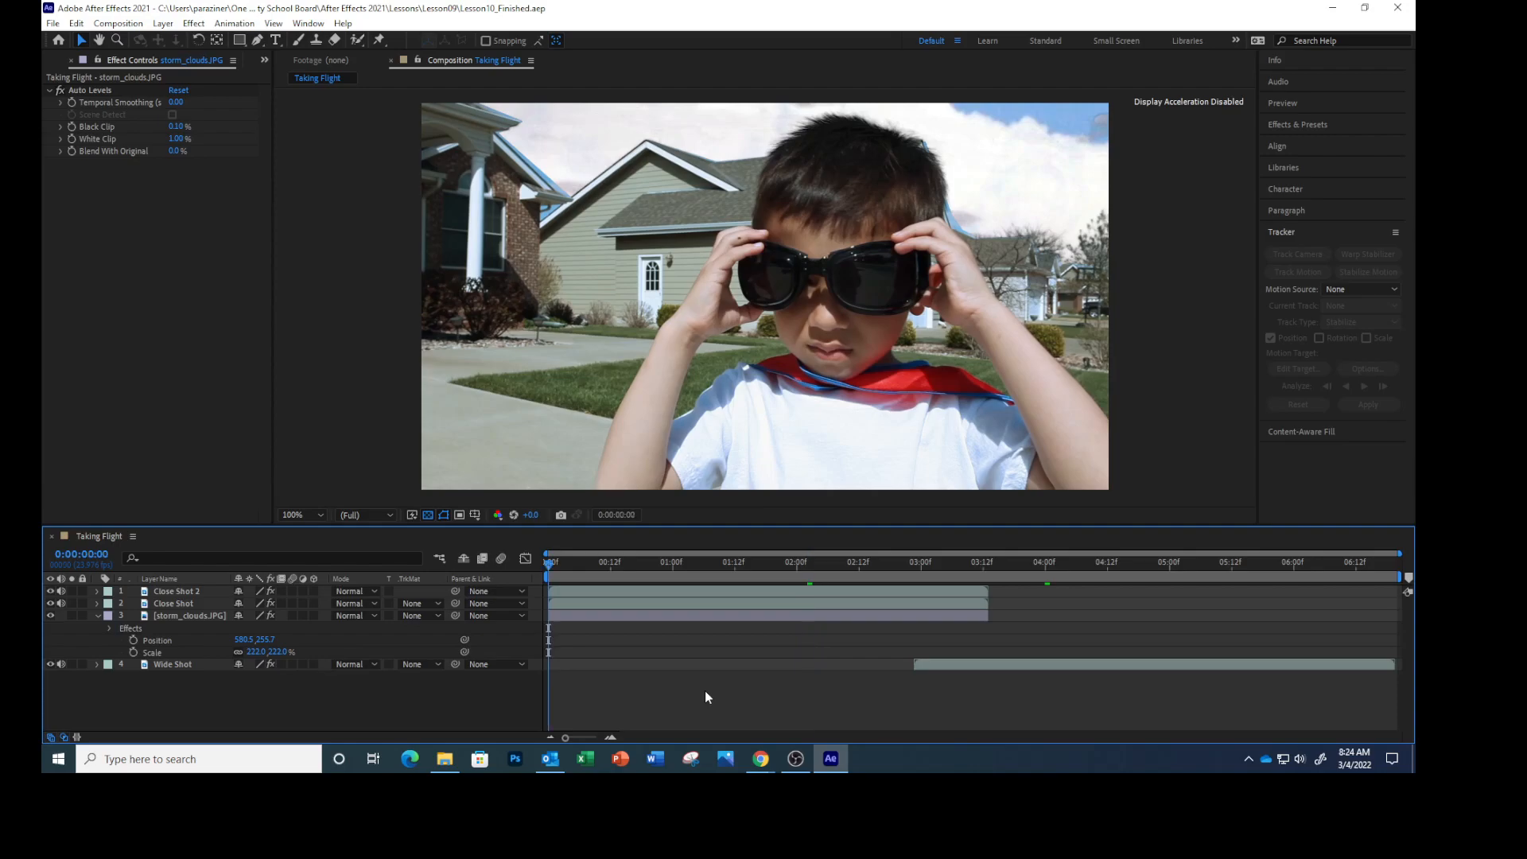
key("Home")
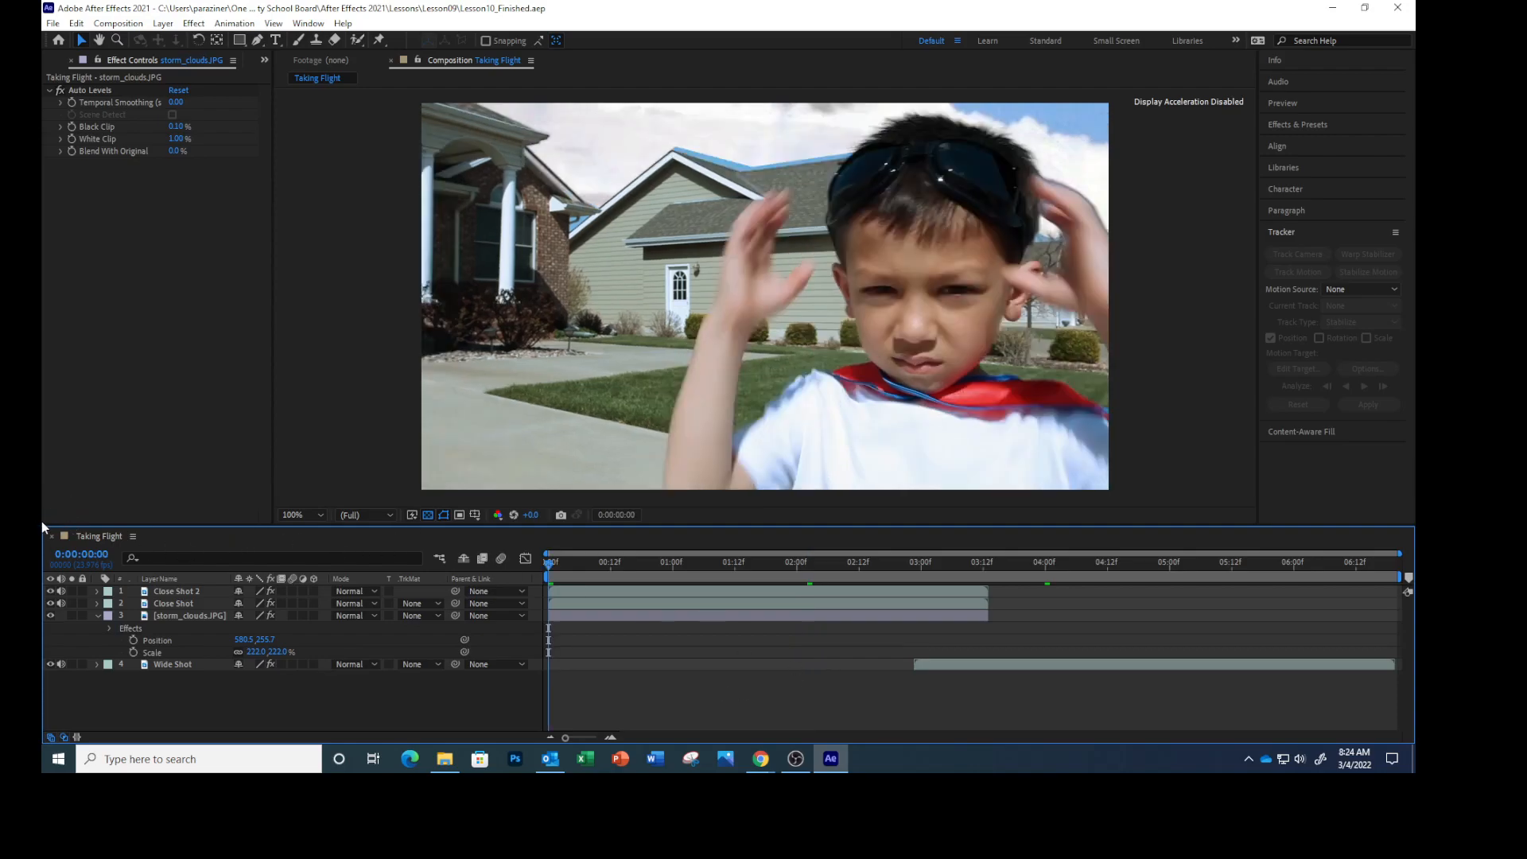
left_click(164, 604)
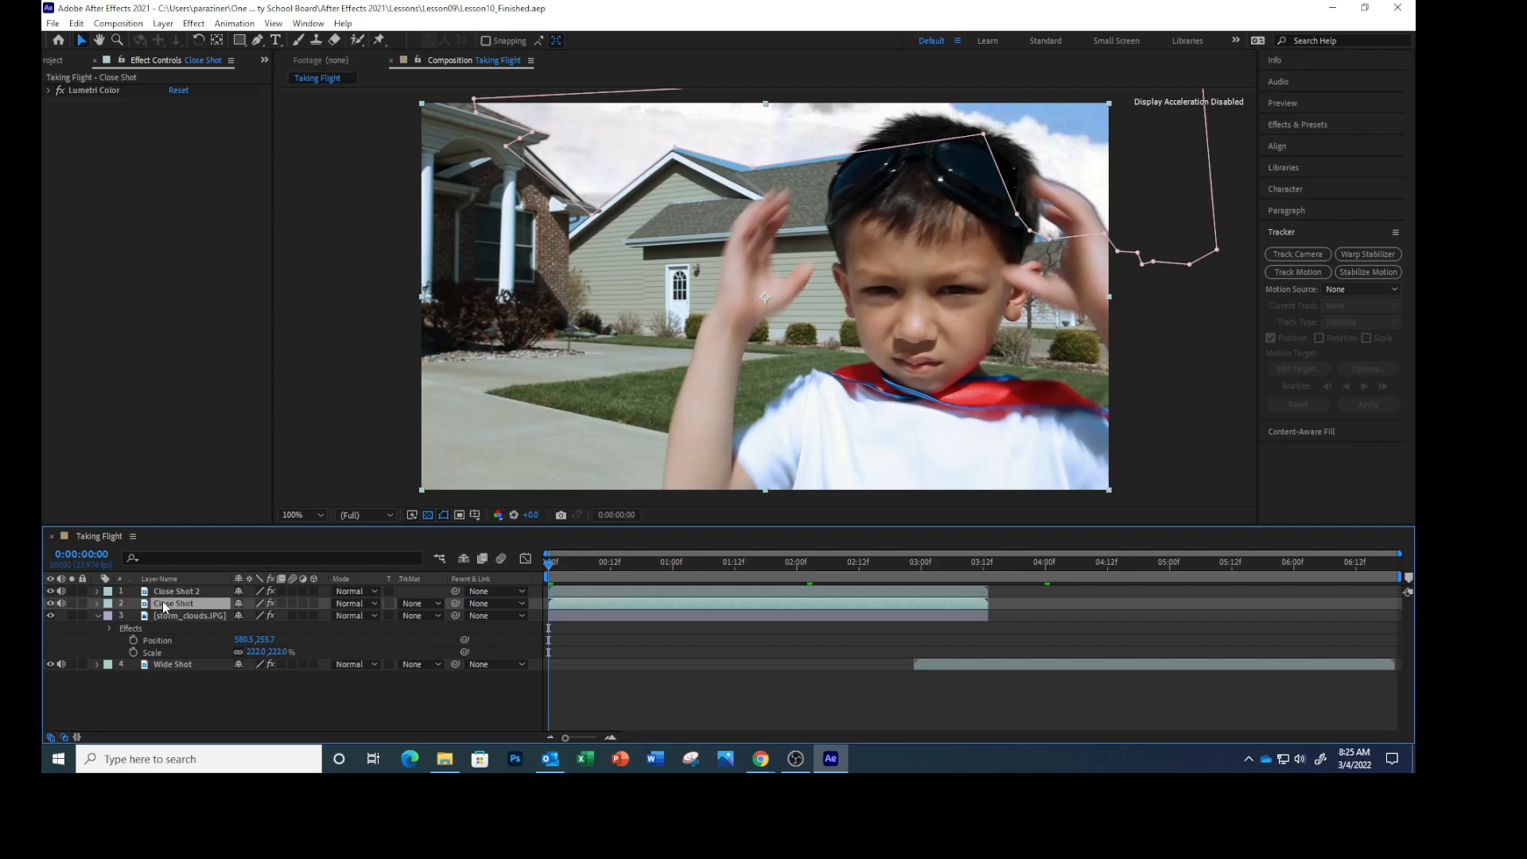
right_click(165, 607)
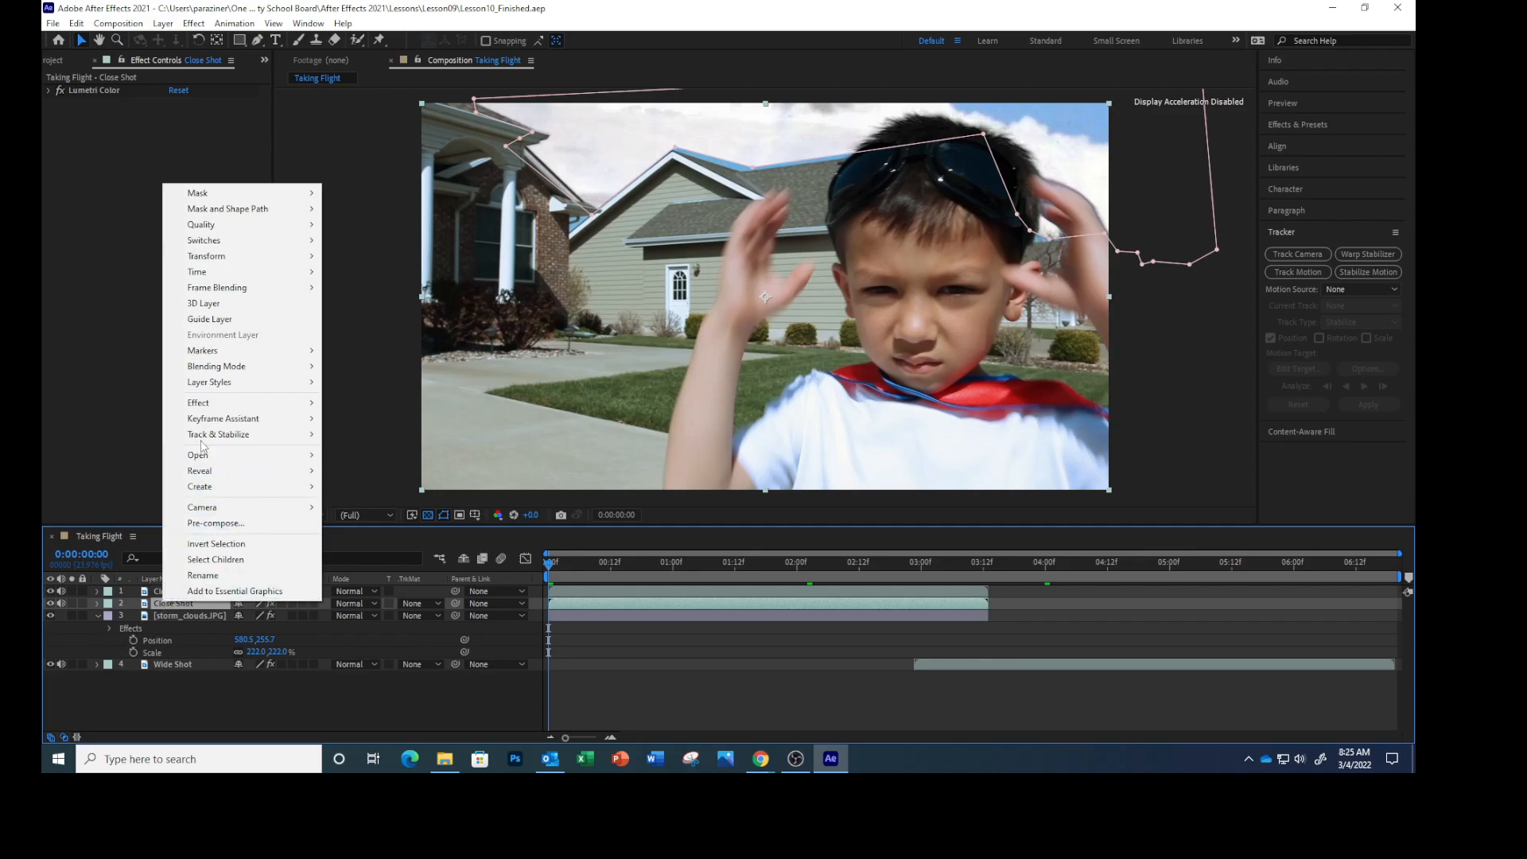
mouse_move(204, 442)
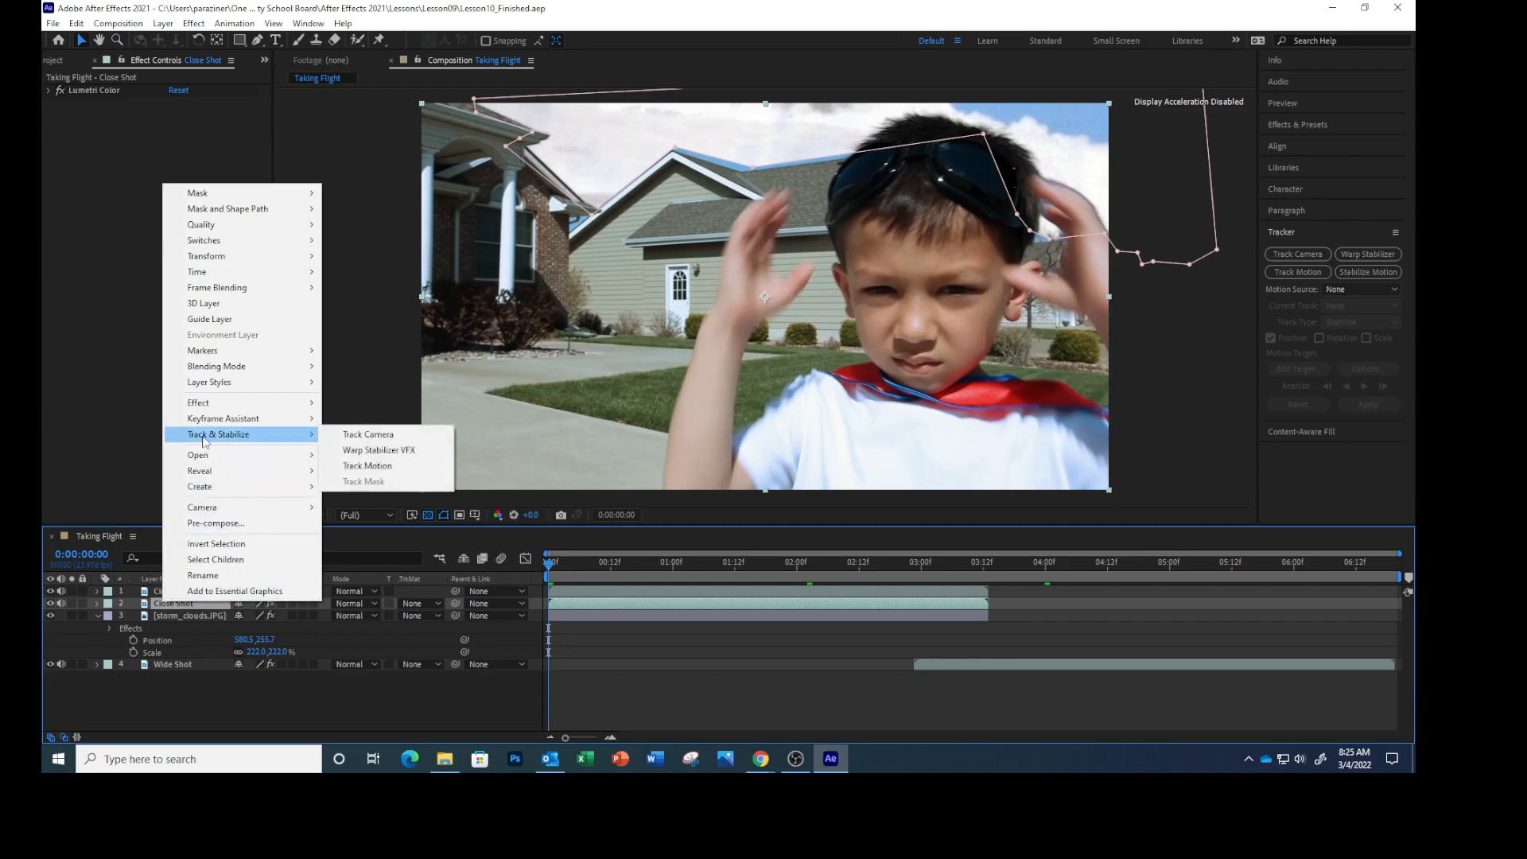
left_click(358, 466)
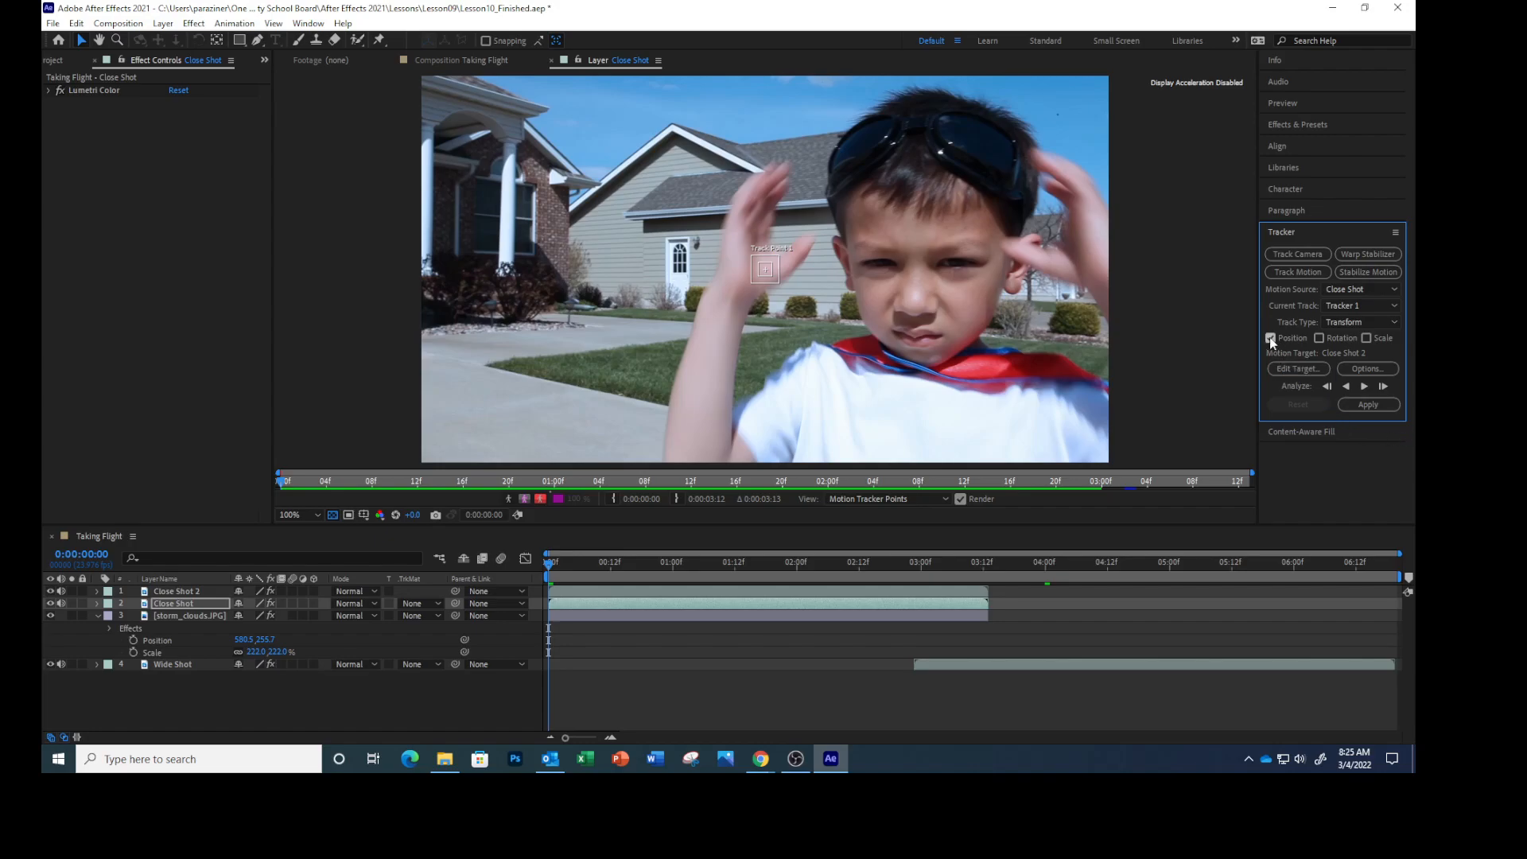
Enable rotation and scale tracking, placing Track Point 1 on the brick house's roof corner and Track Point 2 on the neighbouring roof peak.
left_click(1318, 339)
left_click_drag(768, 272, 542, 106)
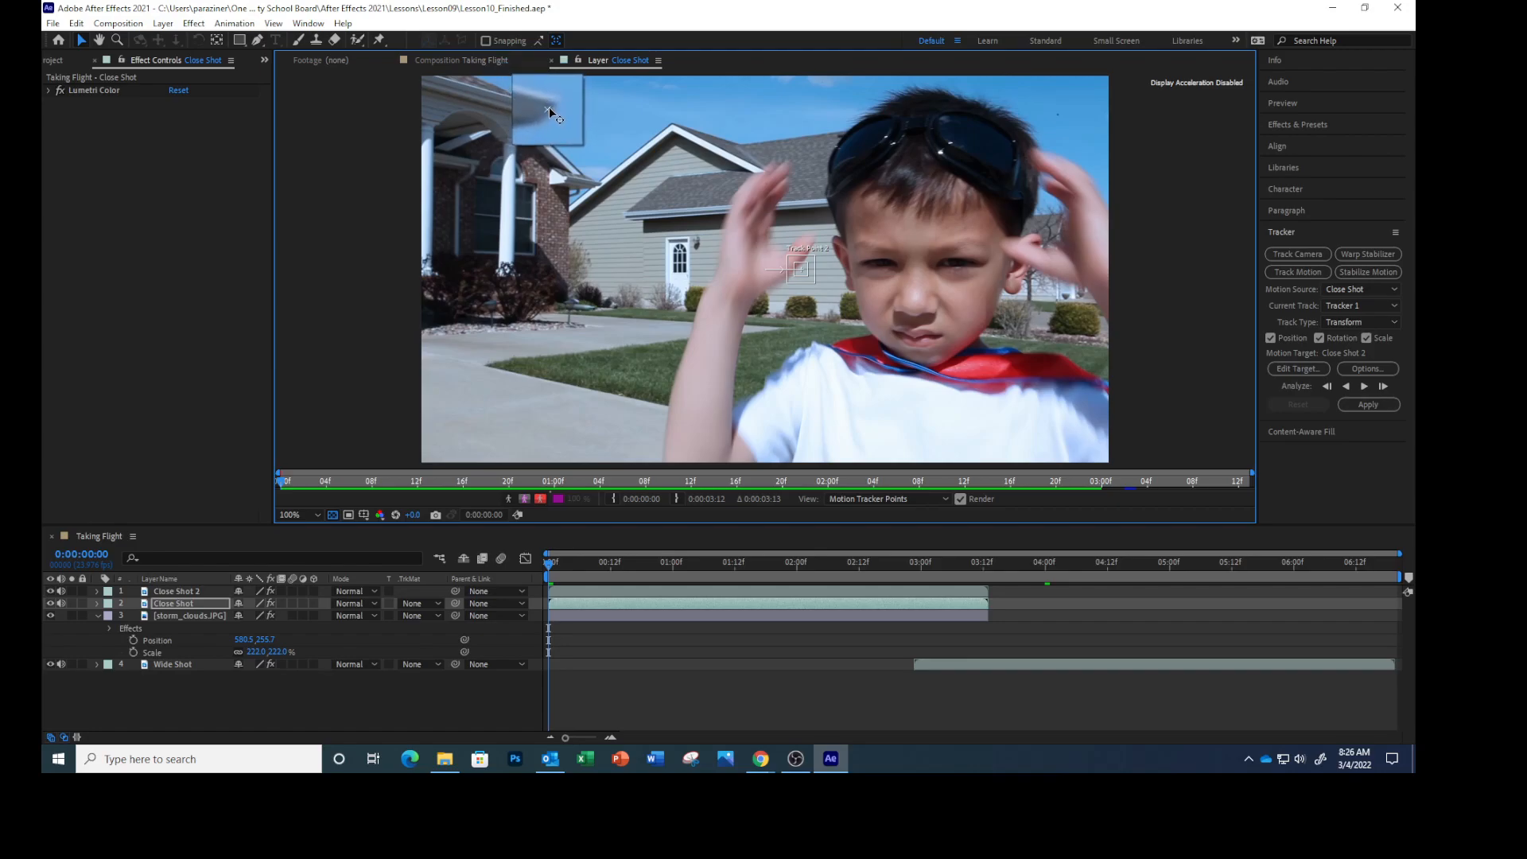
left_click_drag(550, 106, 550, 107)
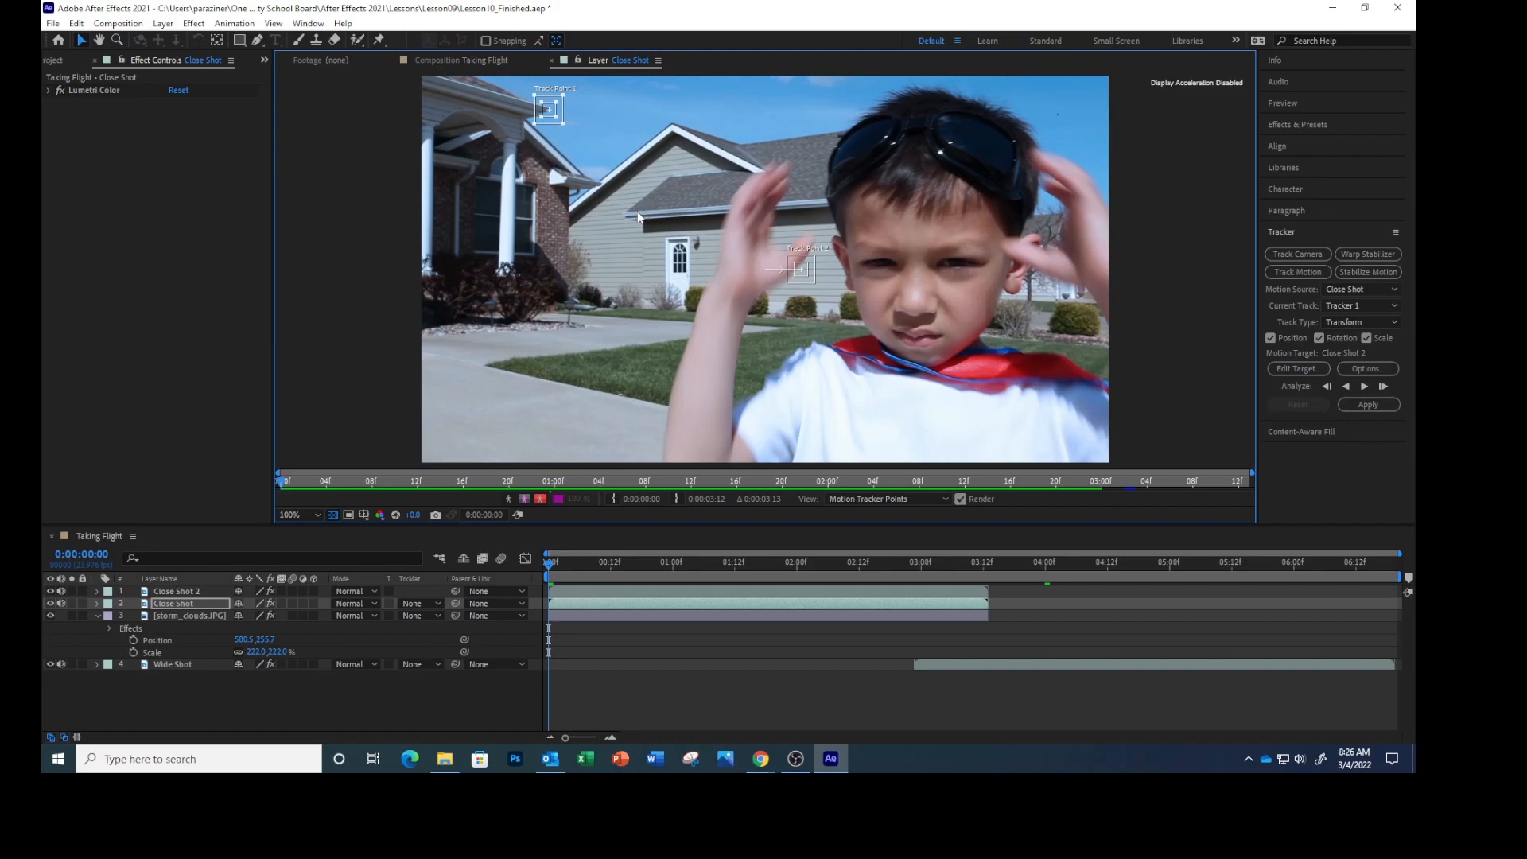
left_click(1363, 385)
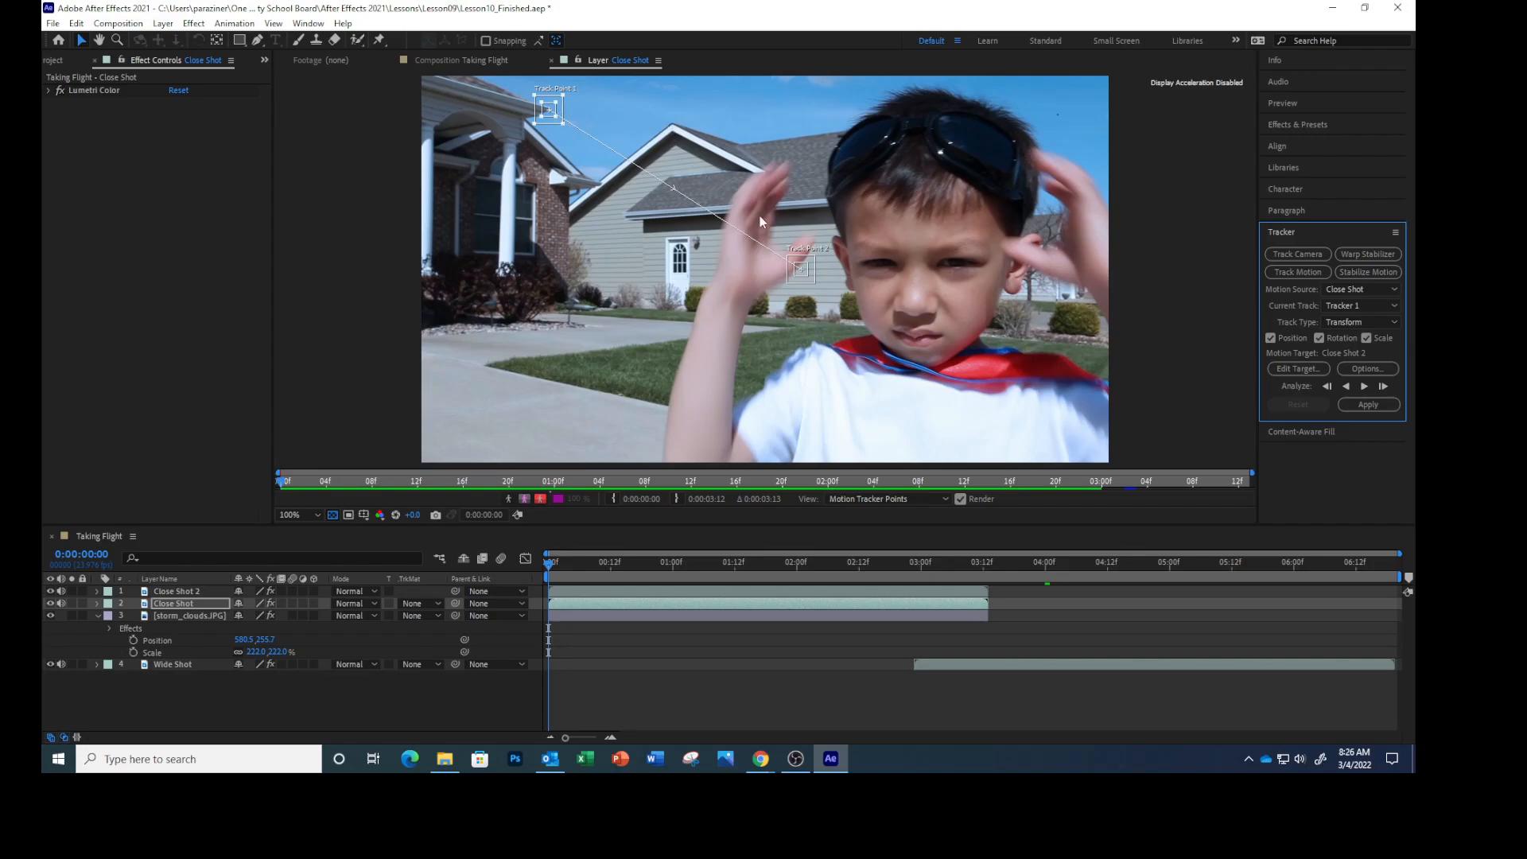
left_click_drag(804, 271, 676, 124)
Set the tracker's motion target to the storm_clouds.JPG layer.
left_click(1296, 369)
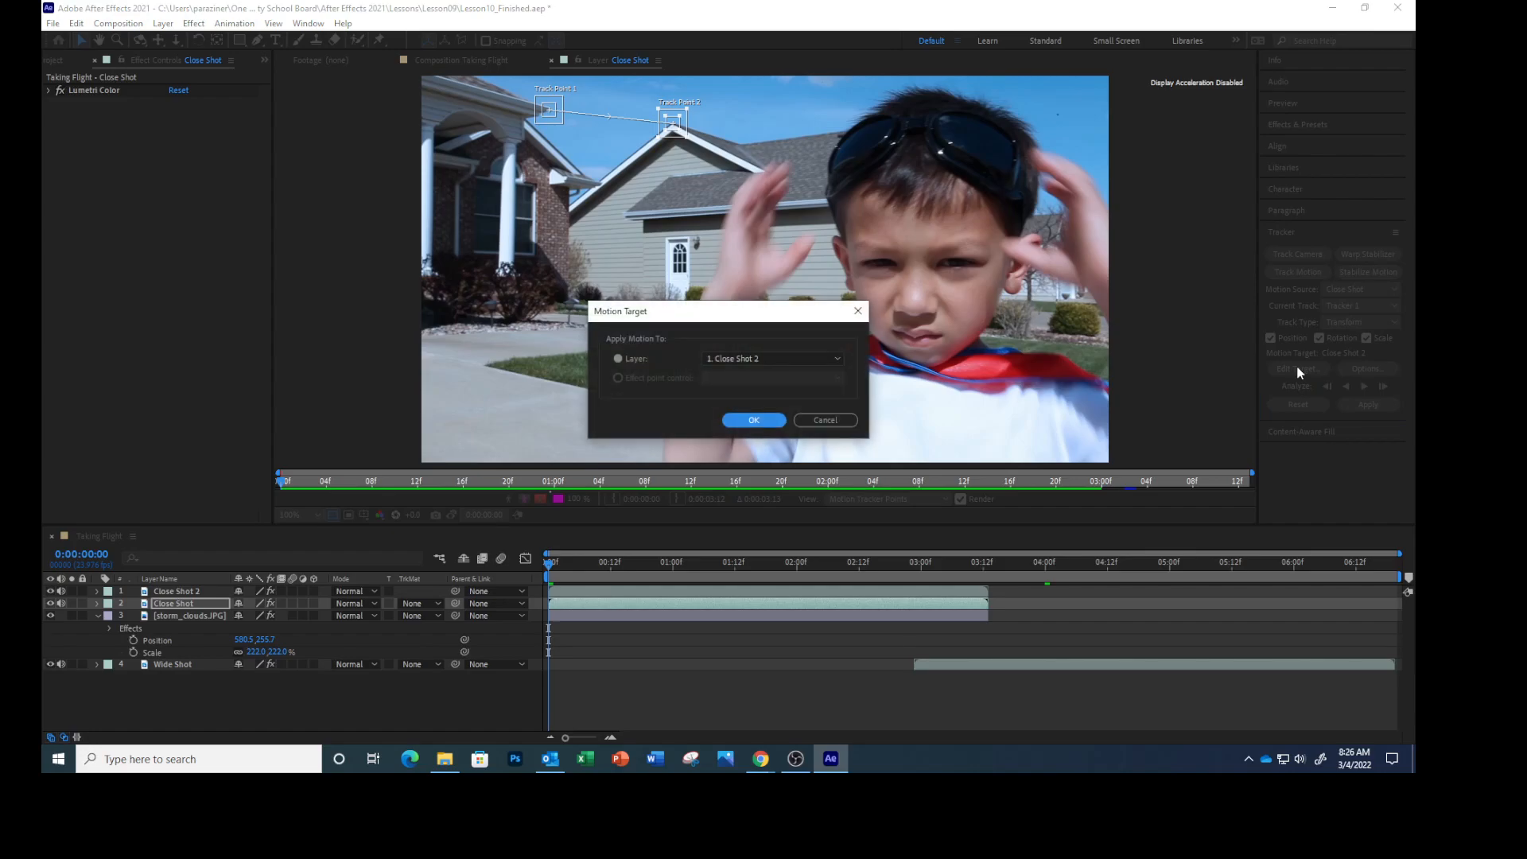
left_click(837, 359)
left_click(780, 405)
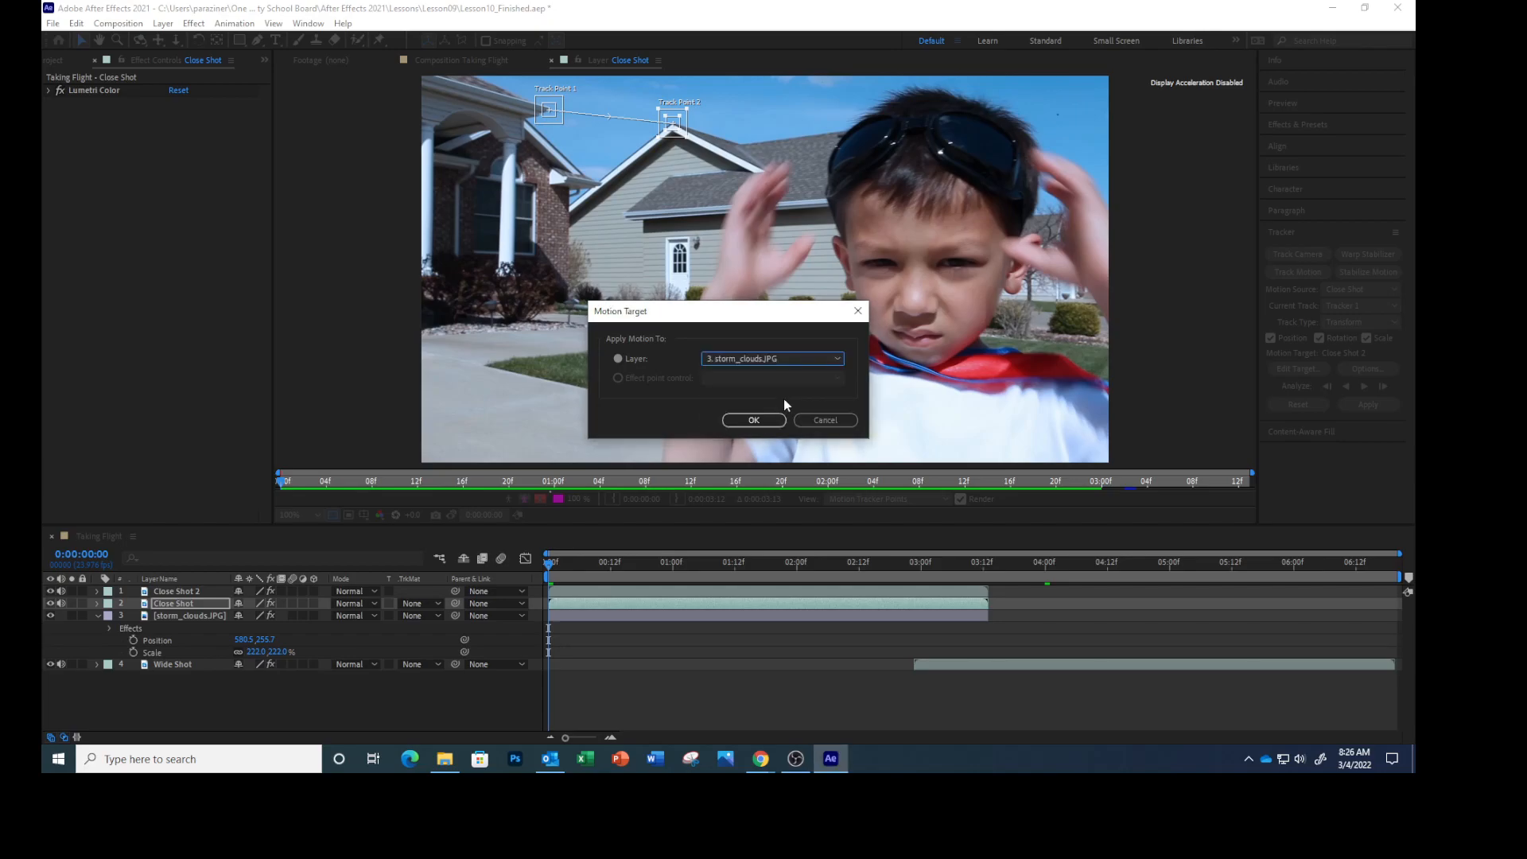
left_click(762, 419)
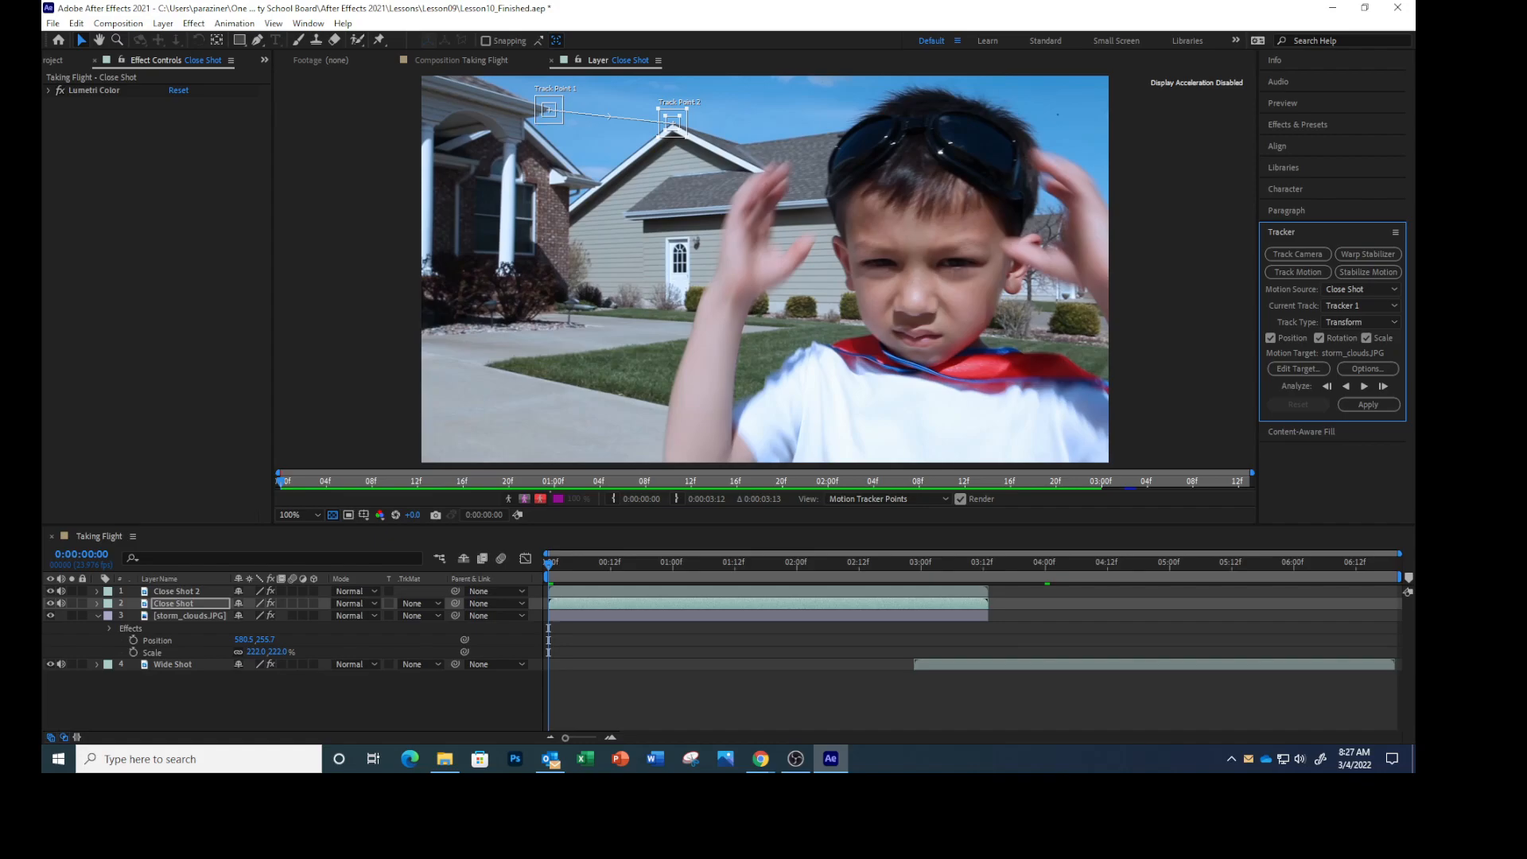
Analyze the Close Shot track forward and apply it to the target in the X and Y dimensions.
left_click(1365, 387)
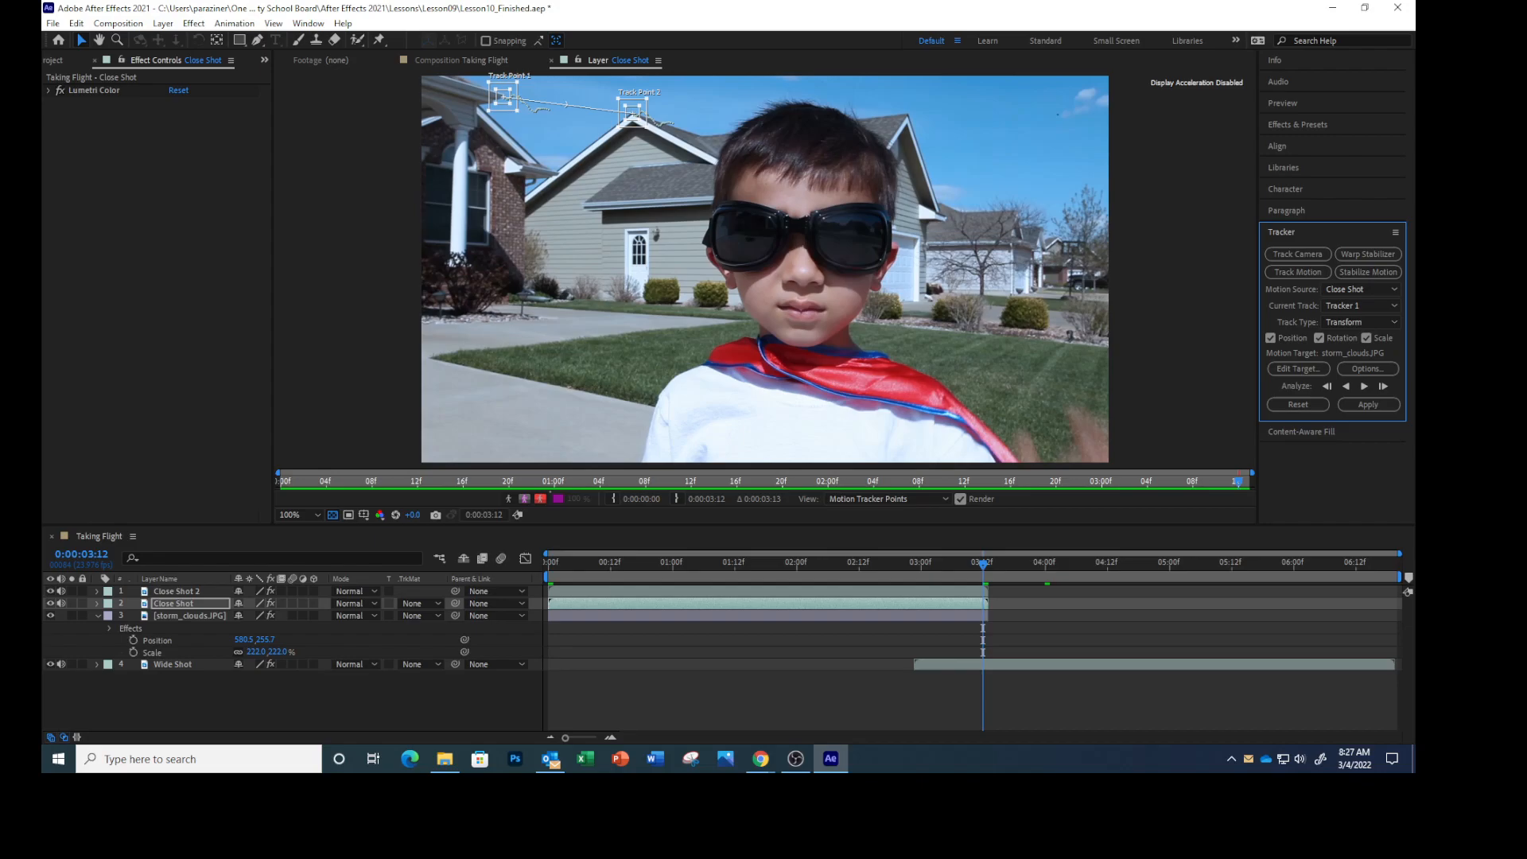
left_click(1364, 404)
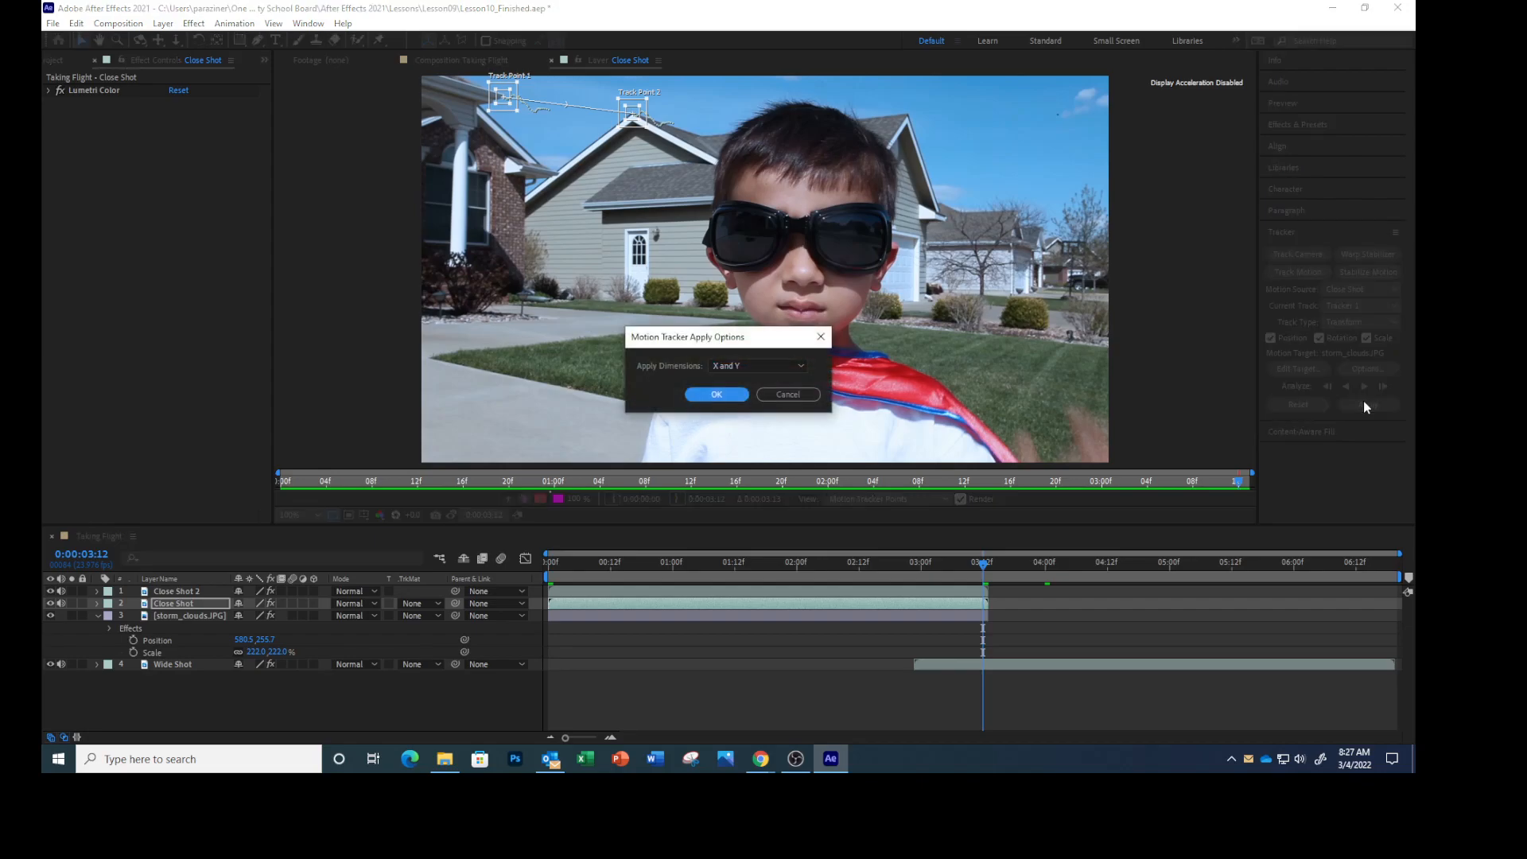
left_click(714, 394)
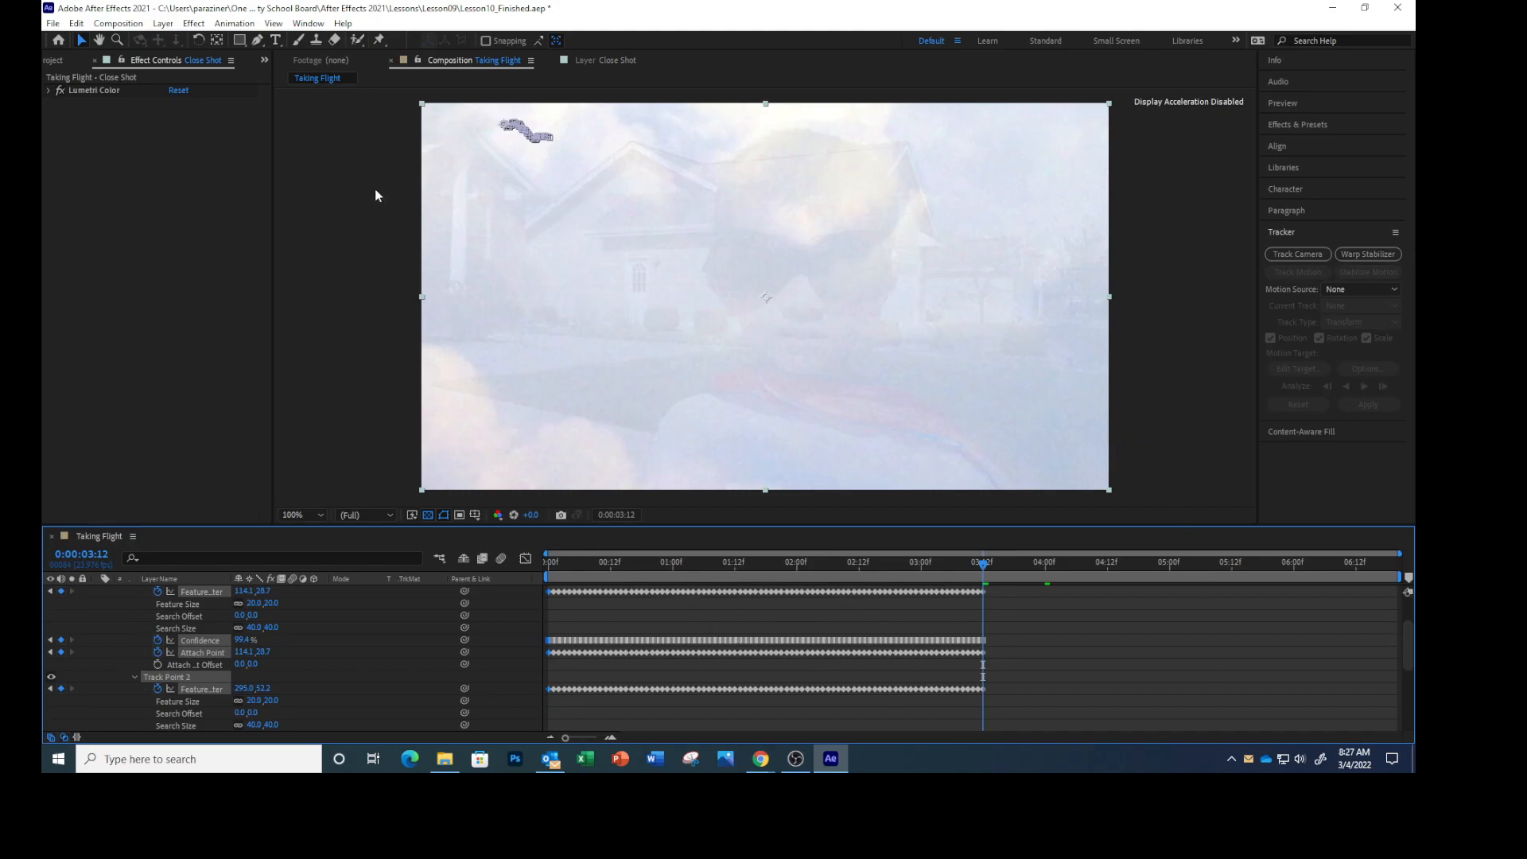
Return the playhead to the first frame and collapse the Close Shot layer's motion tracker properties.
left_click(561, 59)
left_click(454, 60)
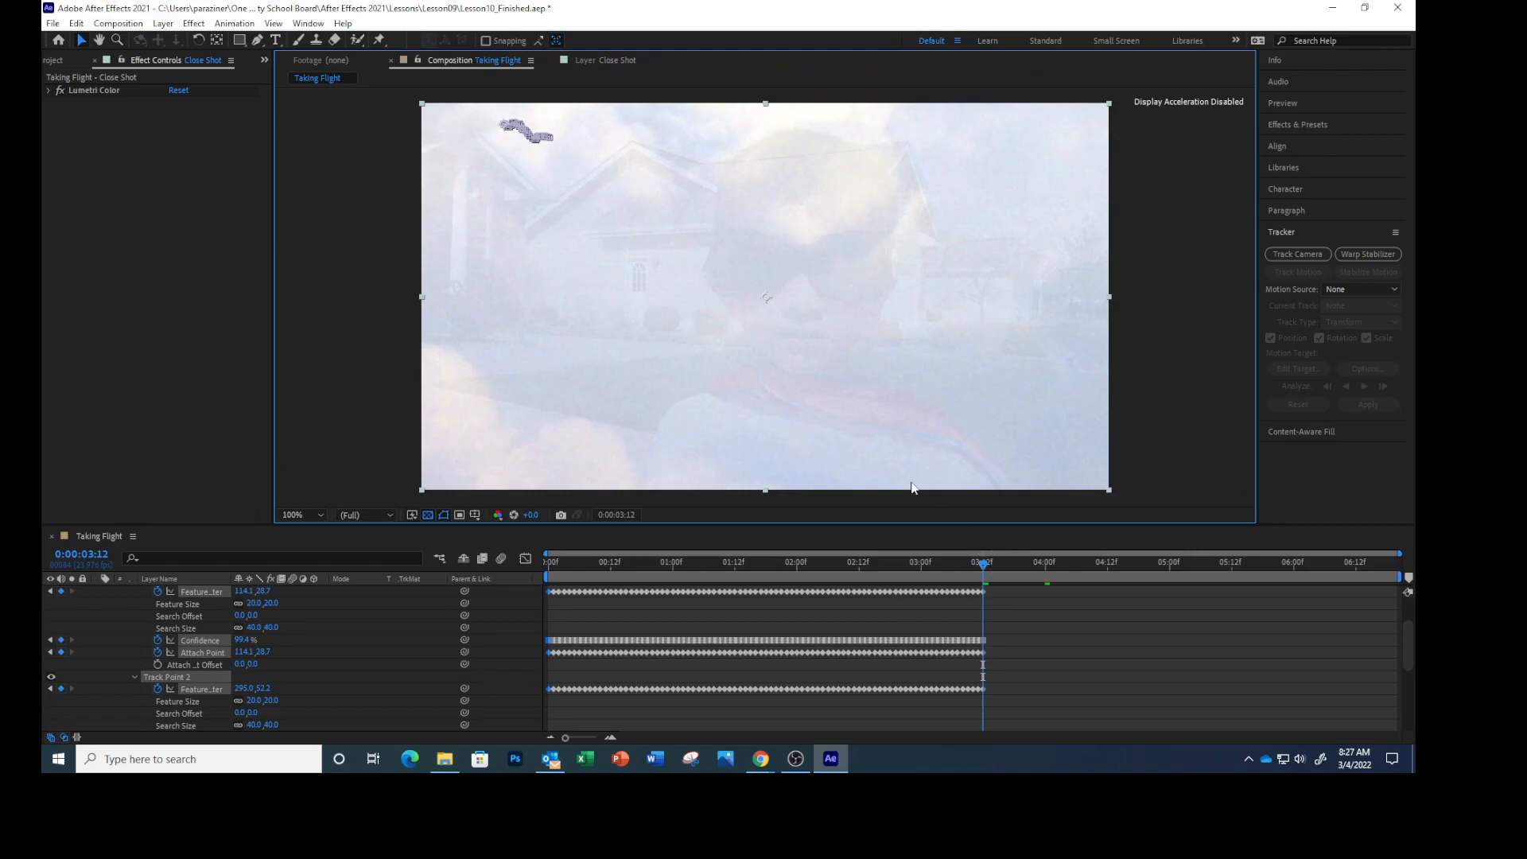
left_click(576, 61)
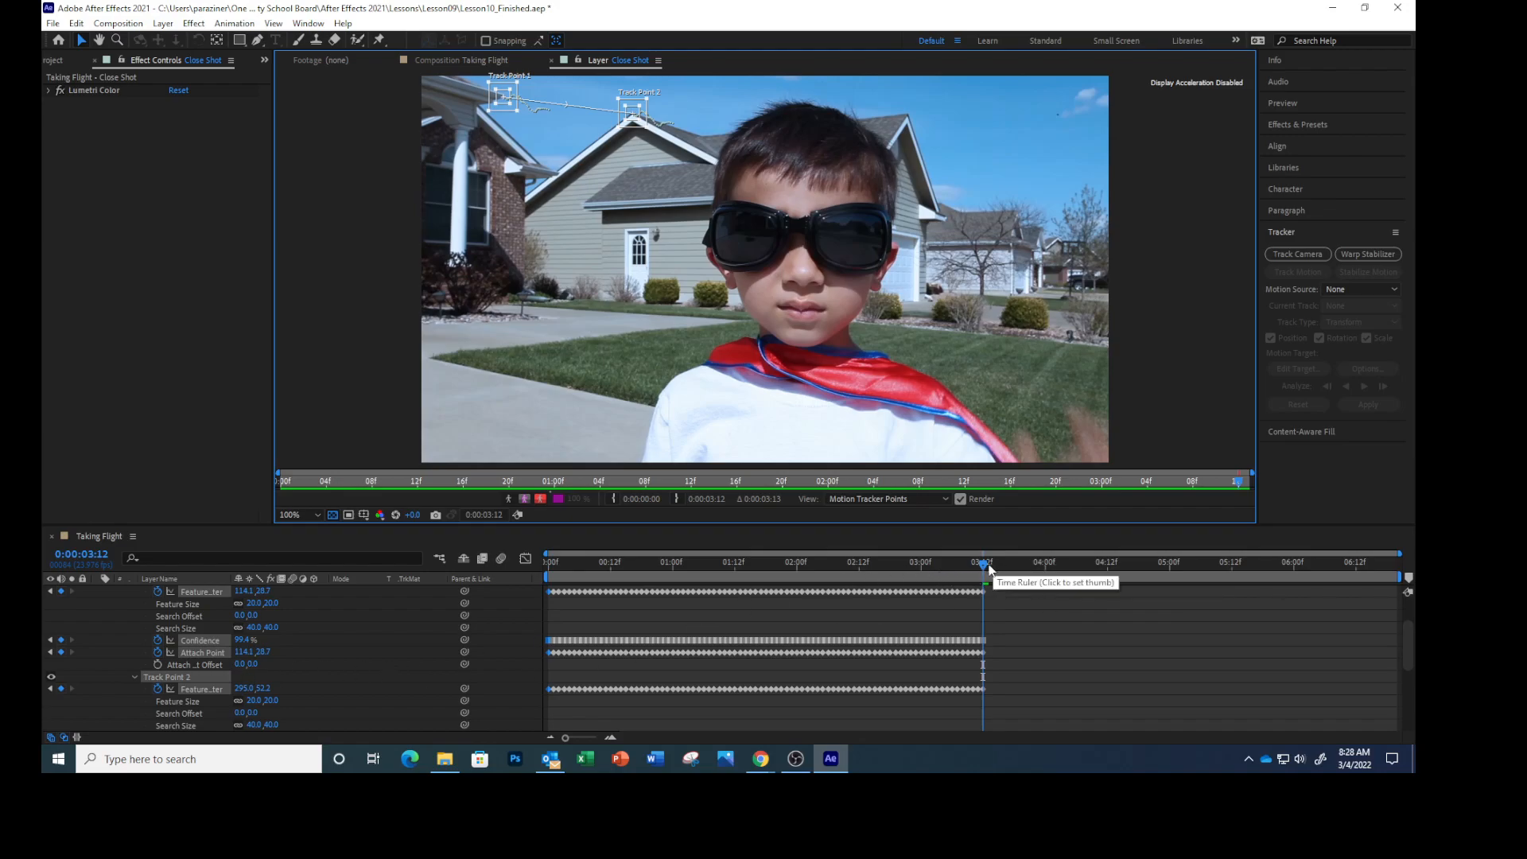
left_click_drag(983, 565, 542, 561)
scroll(273, 640, "up", 3)
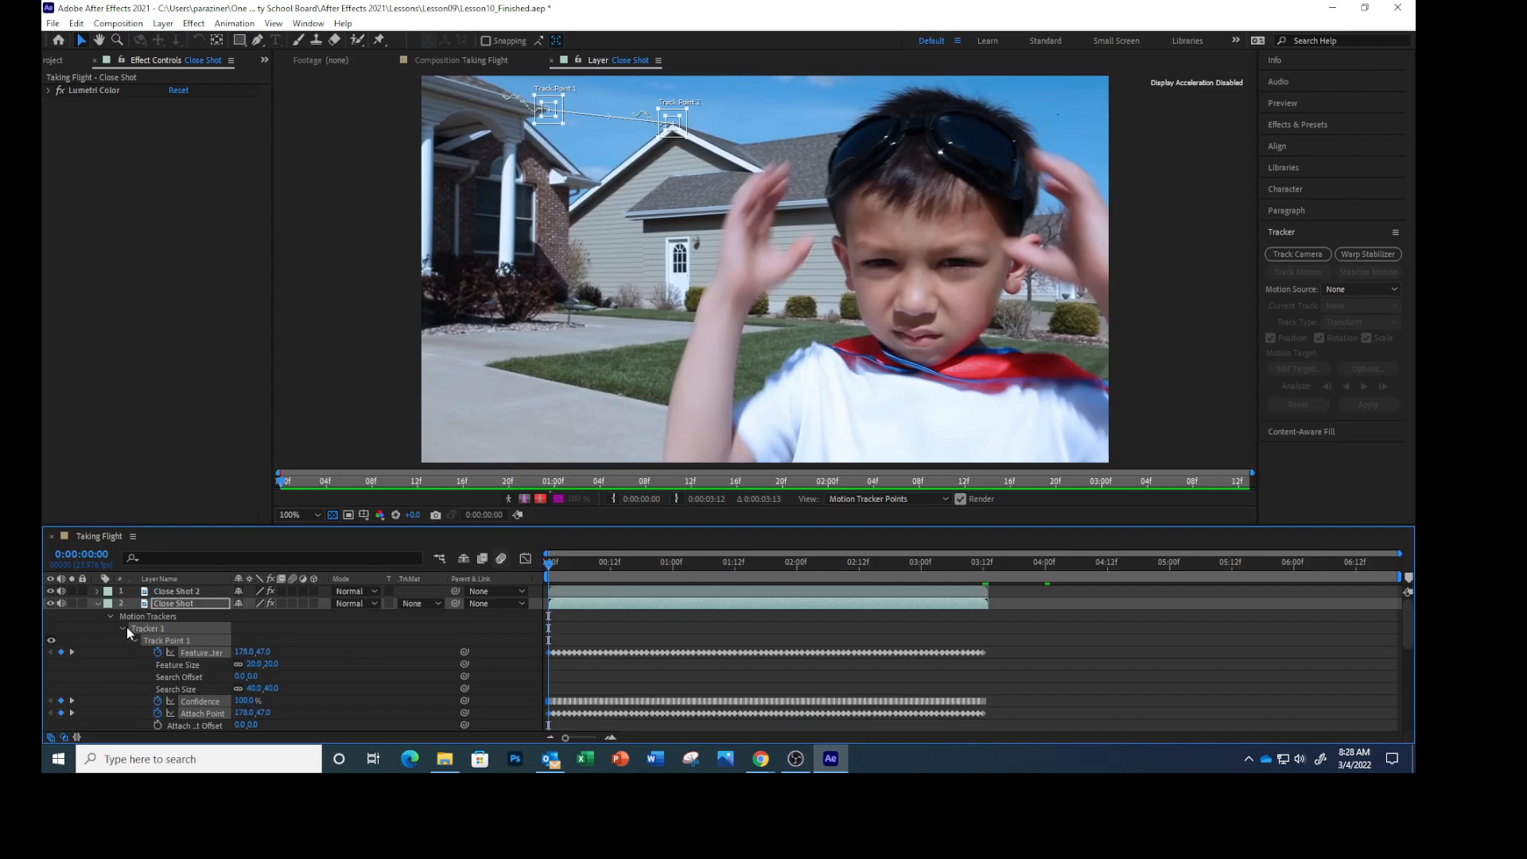
left_click(96, 603)
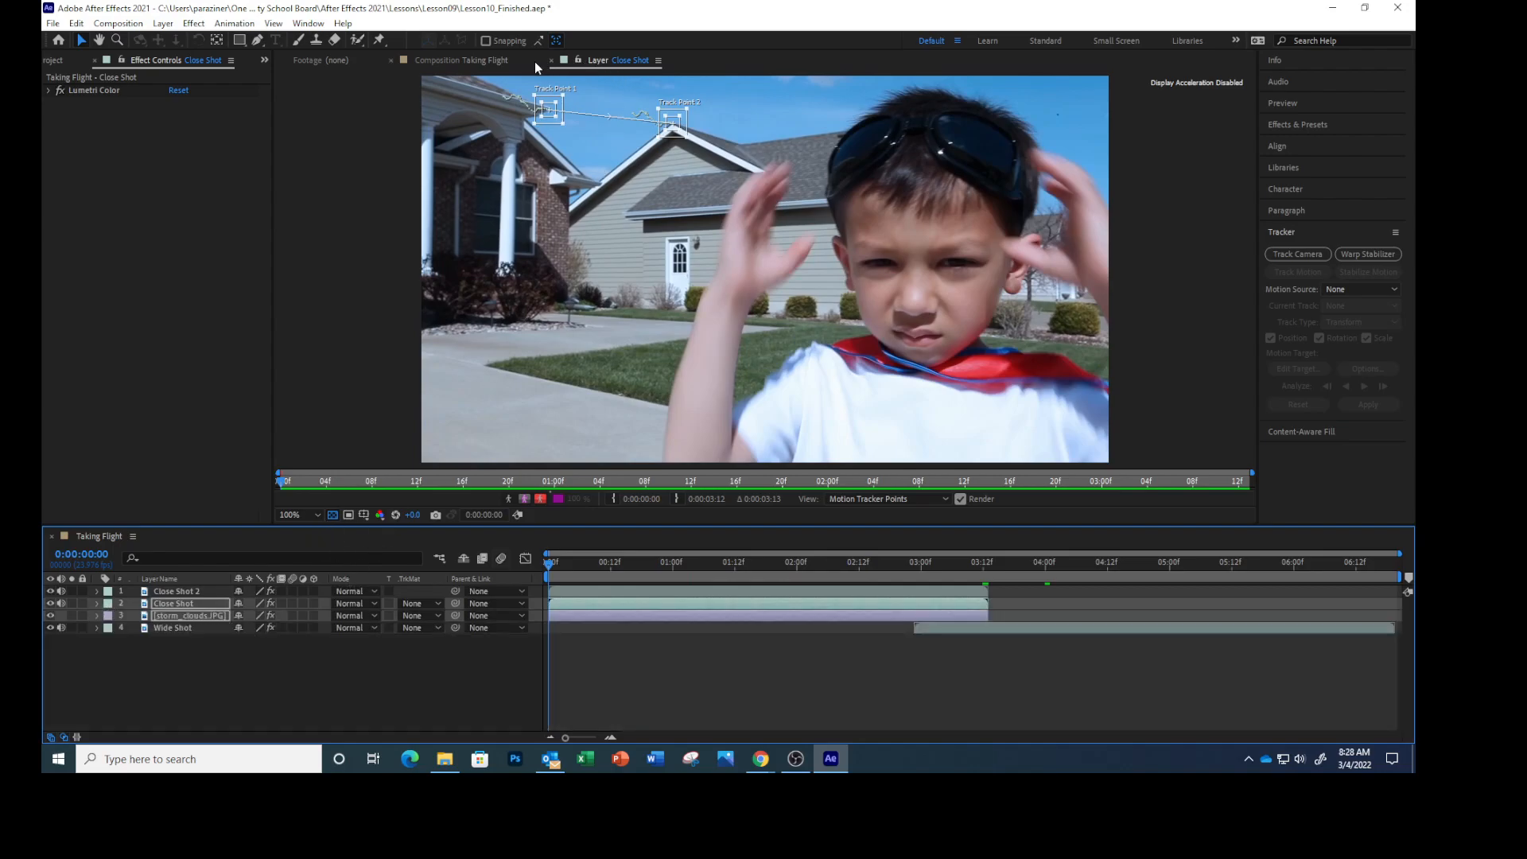
Play a preview of the Taking Flight composition to check how the sky follows the footage.
left_click(493, 59)
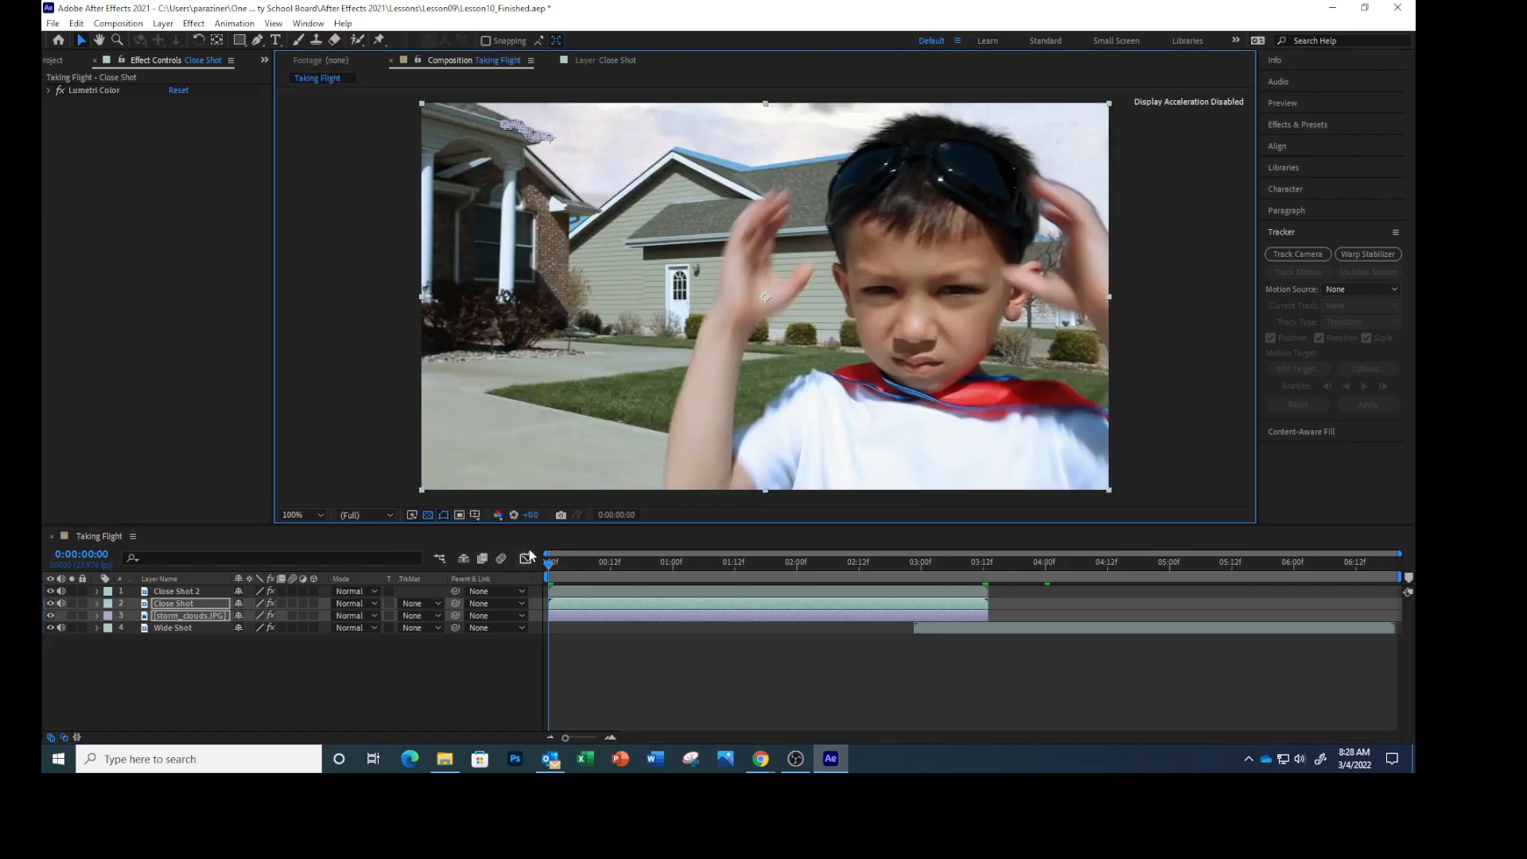
key("space")
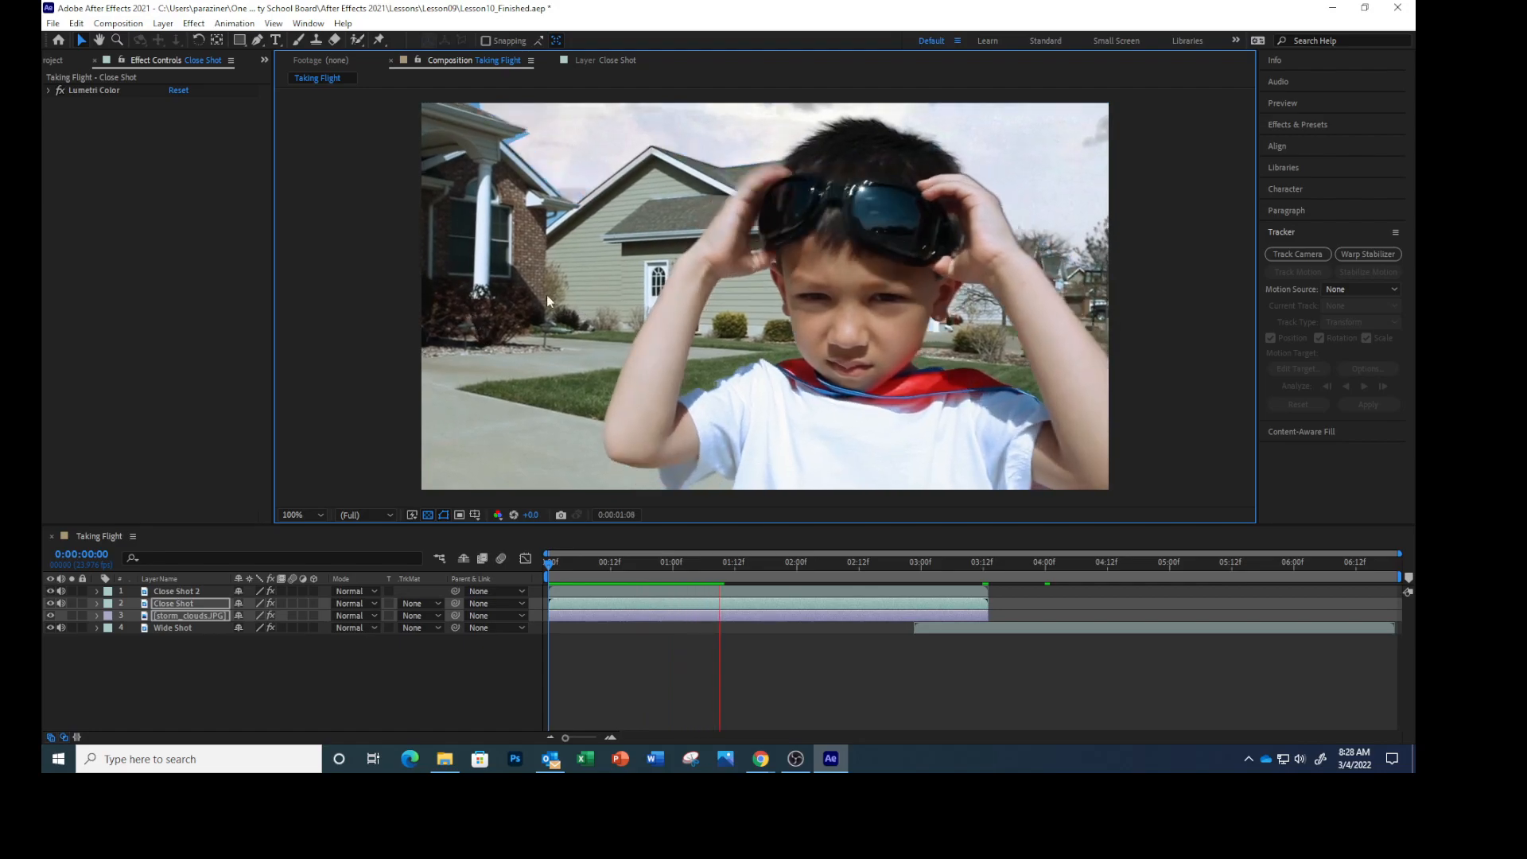
key("space")
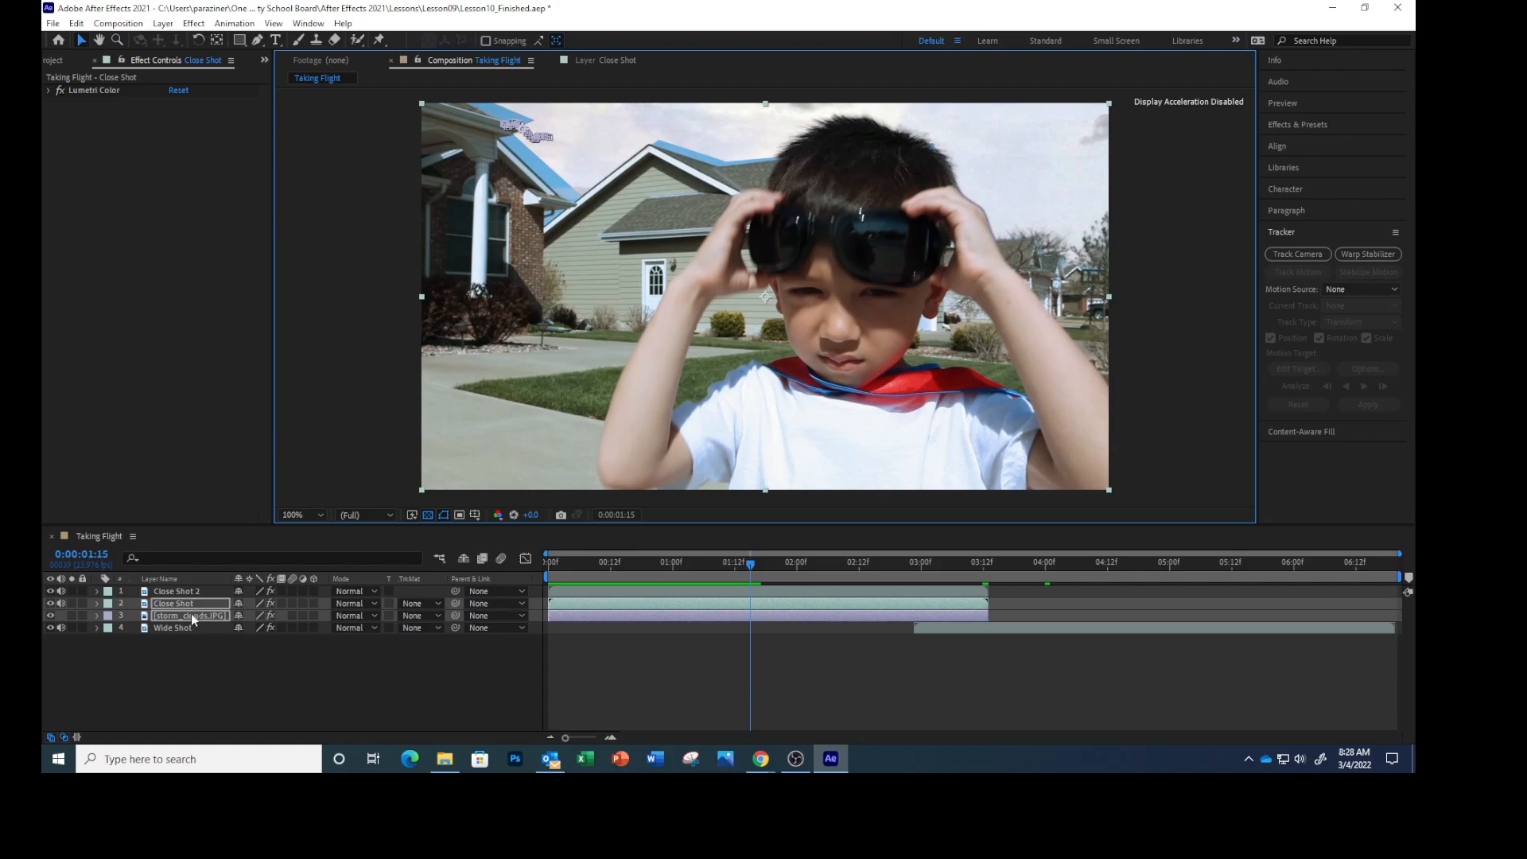
Set the storm_clouds.JPG layer's anchor point to 313, 601, and hide the property again.
left_click(224, 682)
left_click(224, 683)
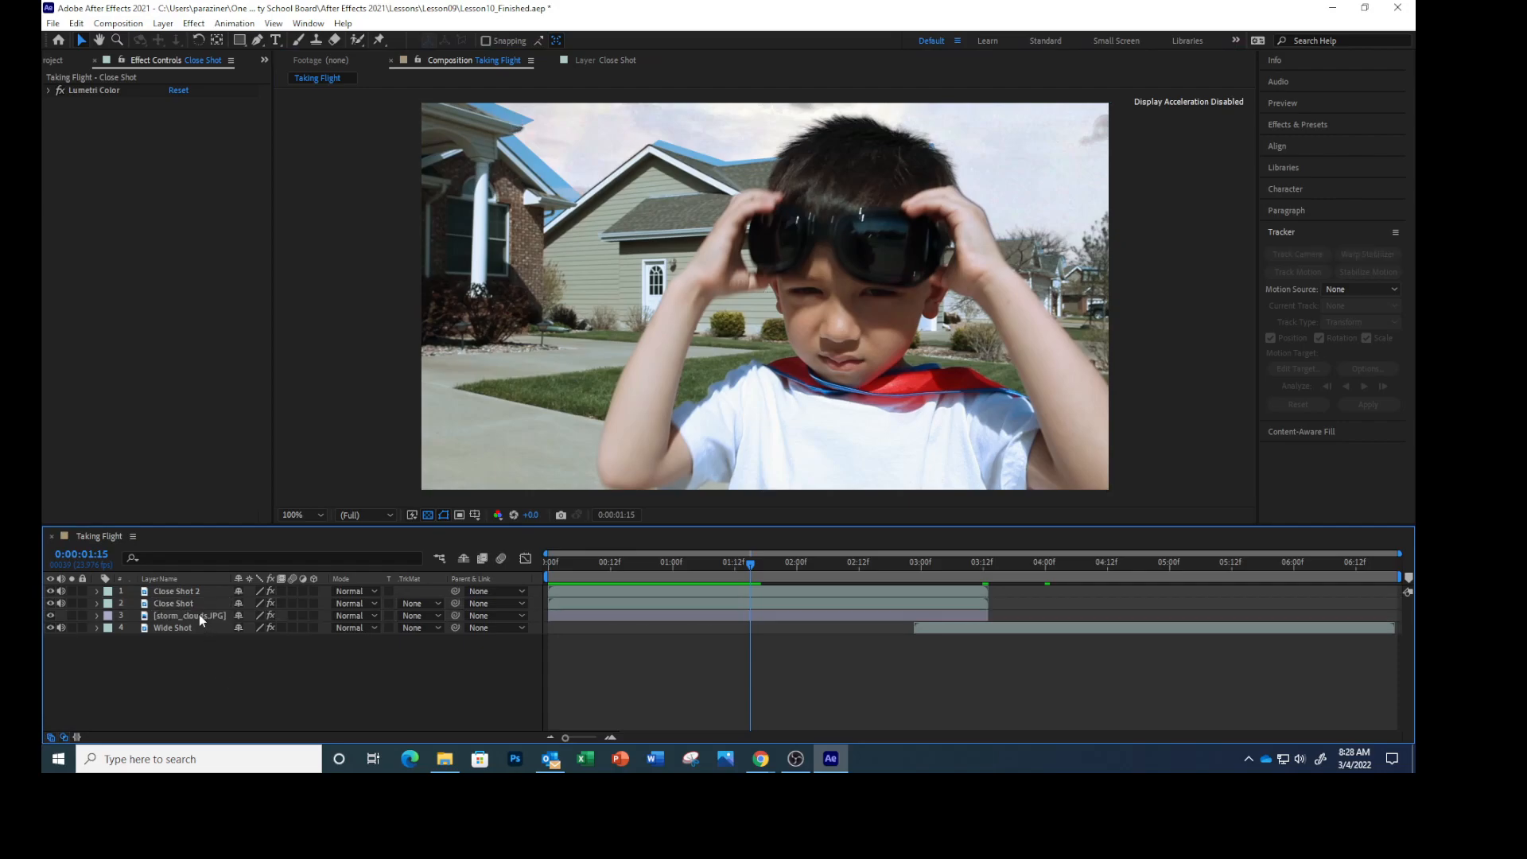
left_click(198, 616)
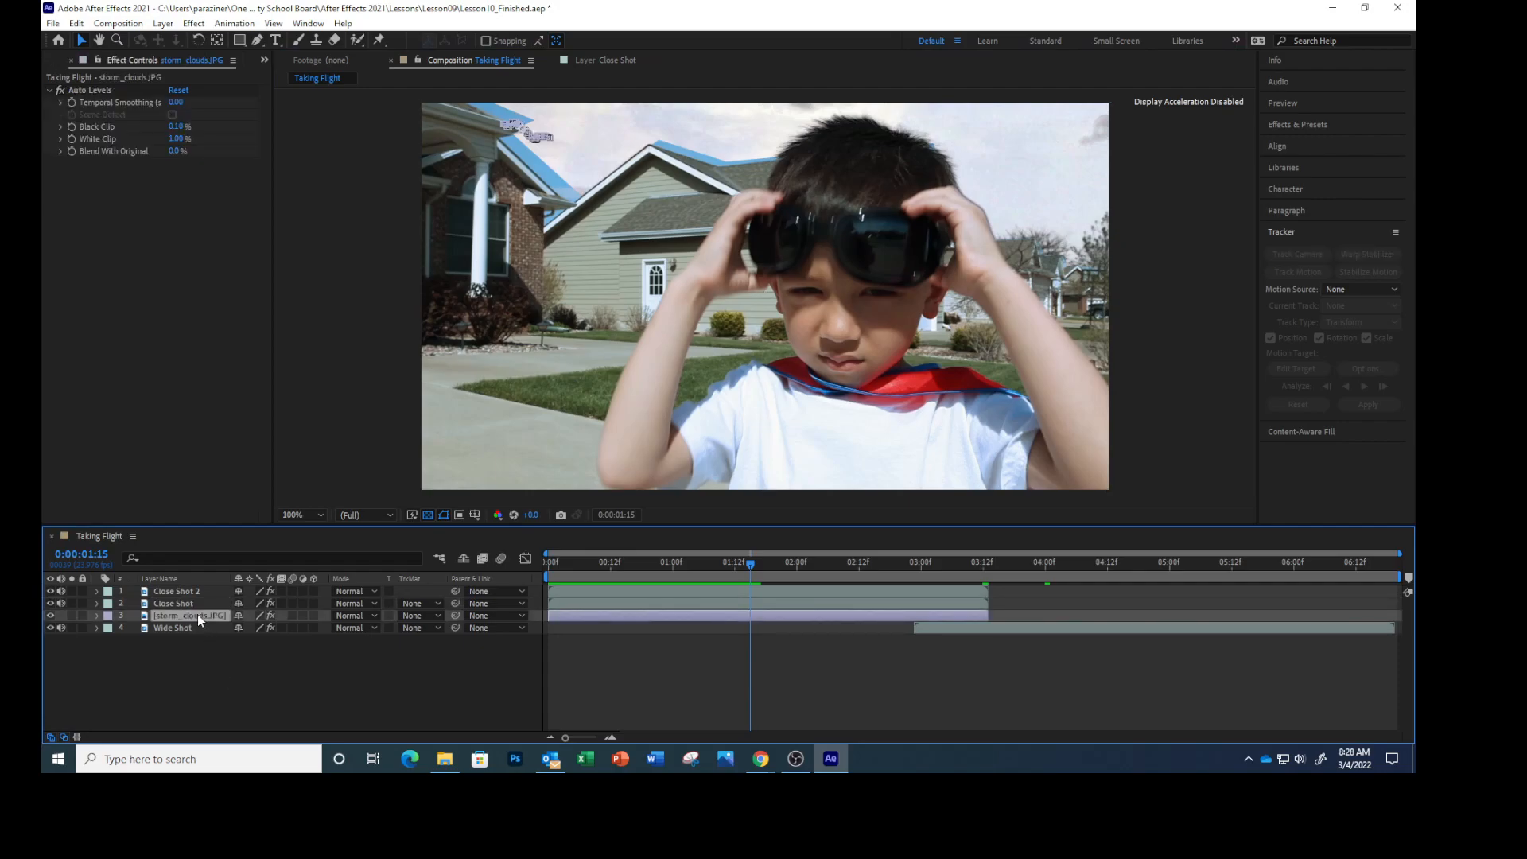
key("a")
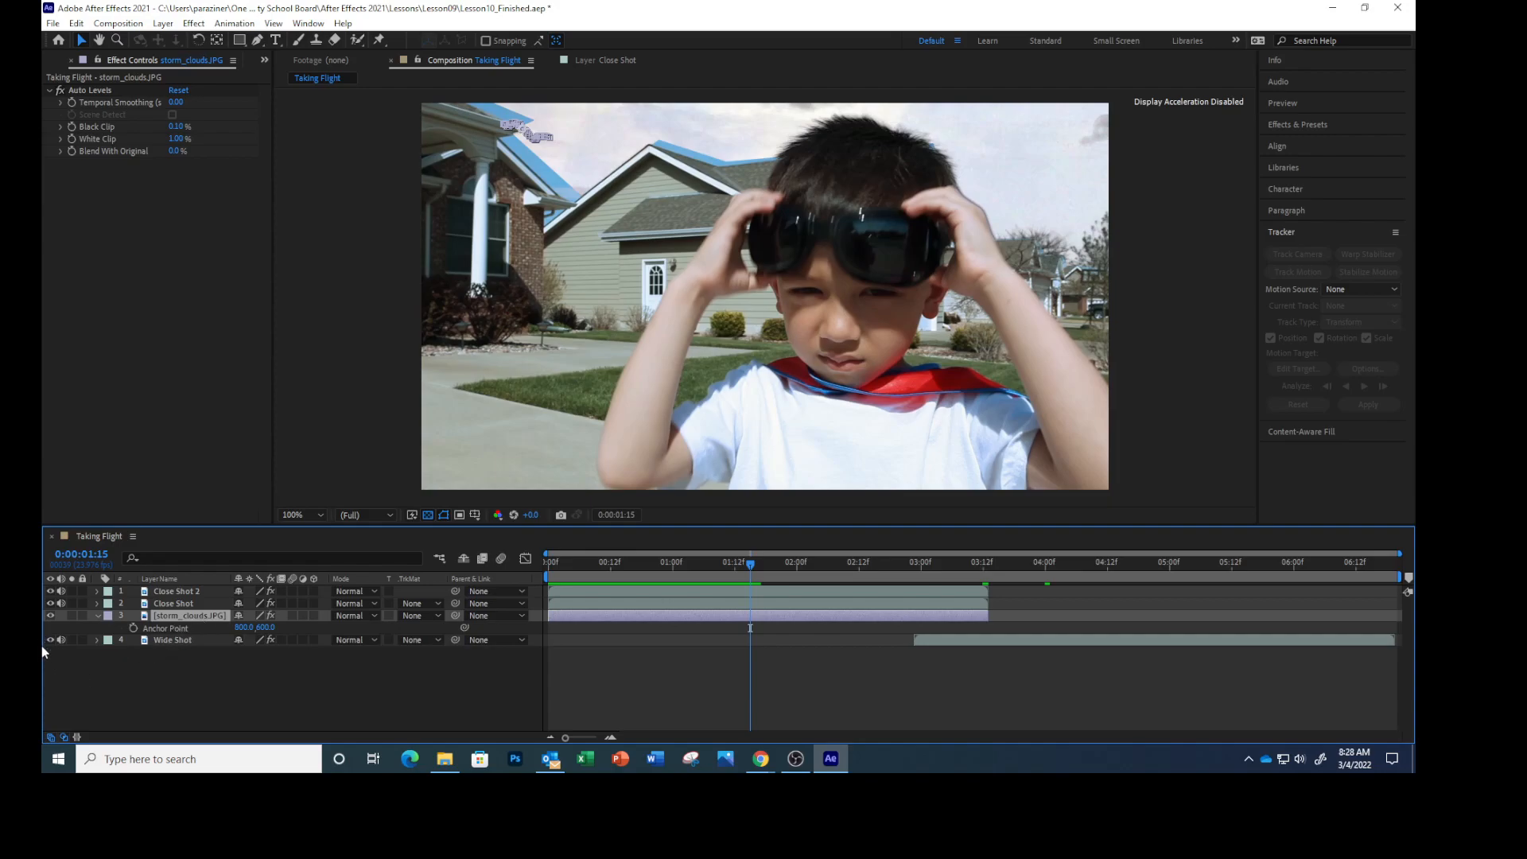
left_click(243, 628)
type("313")
key("Return")
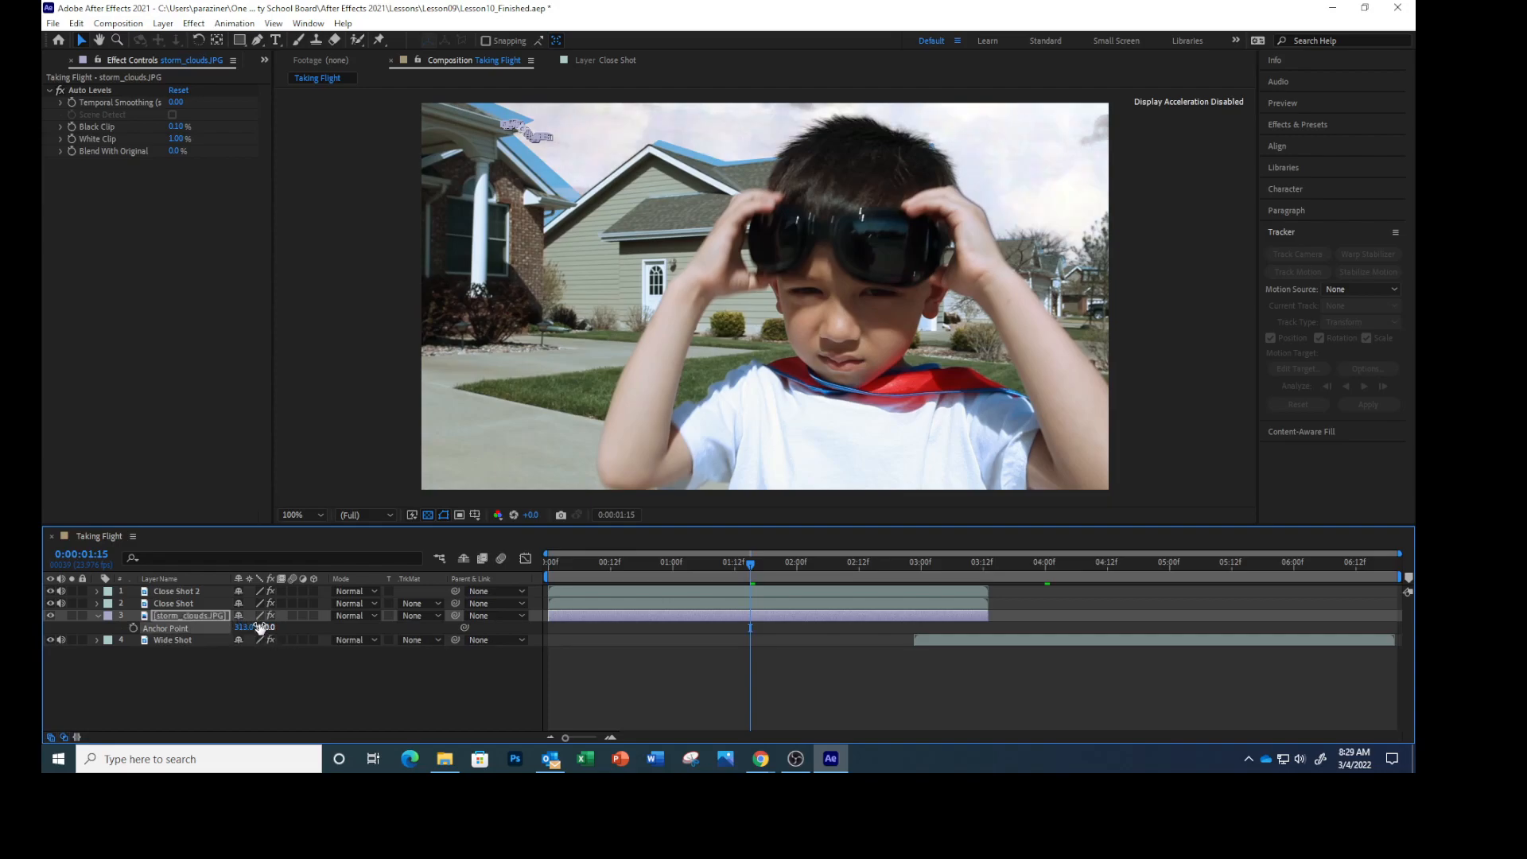
left_click(264, 628)
type("601")
key("Return")
key("a")
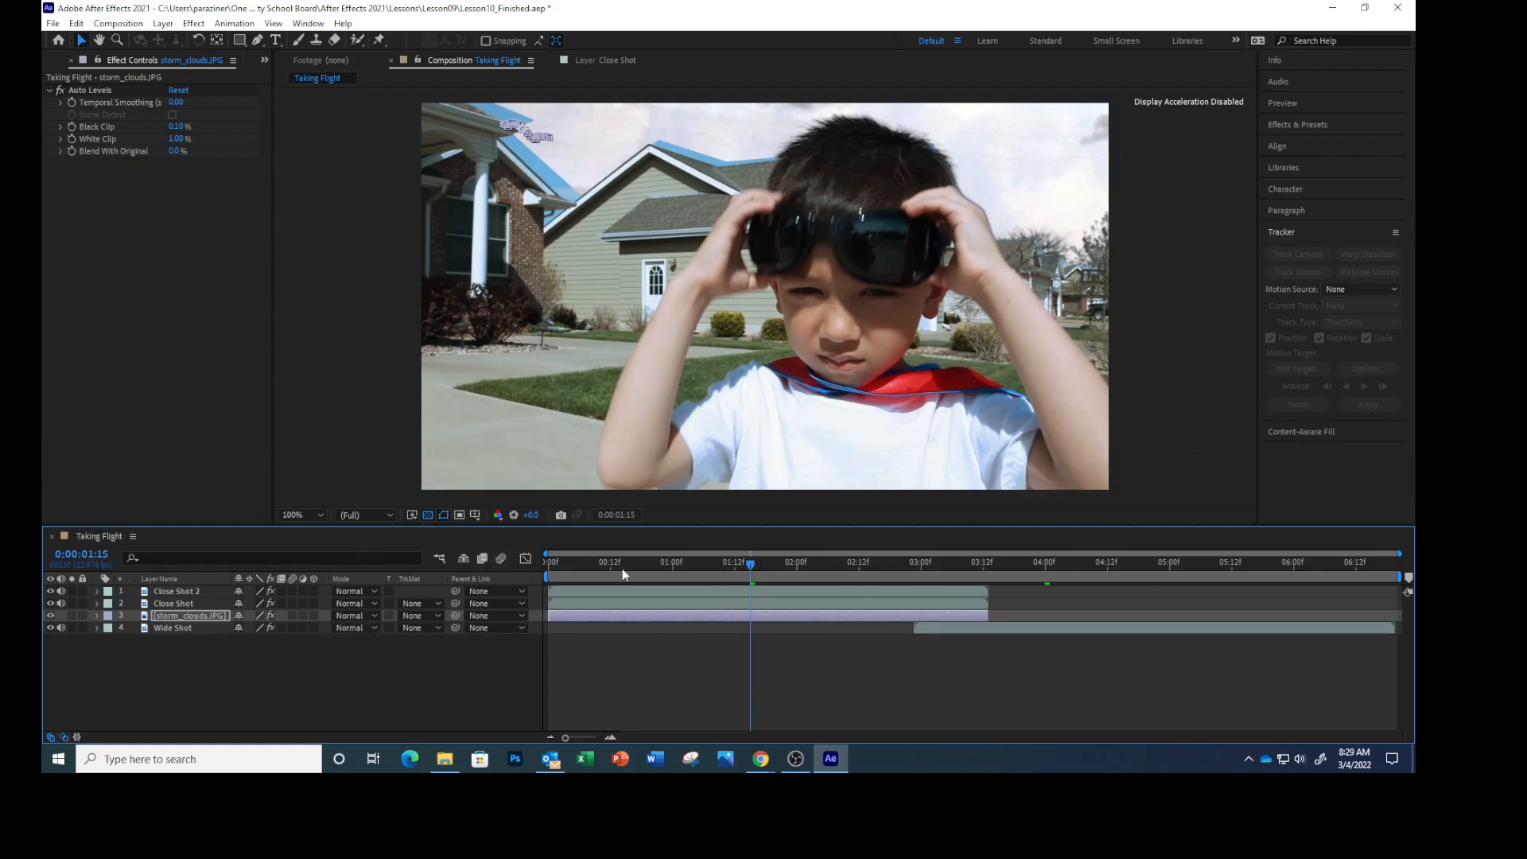
Move the playhead back to the first frame and save the project.
left_click_drag(750, 563, 476, 560)
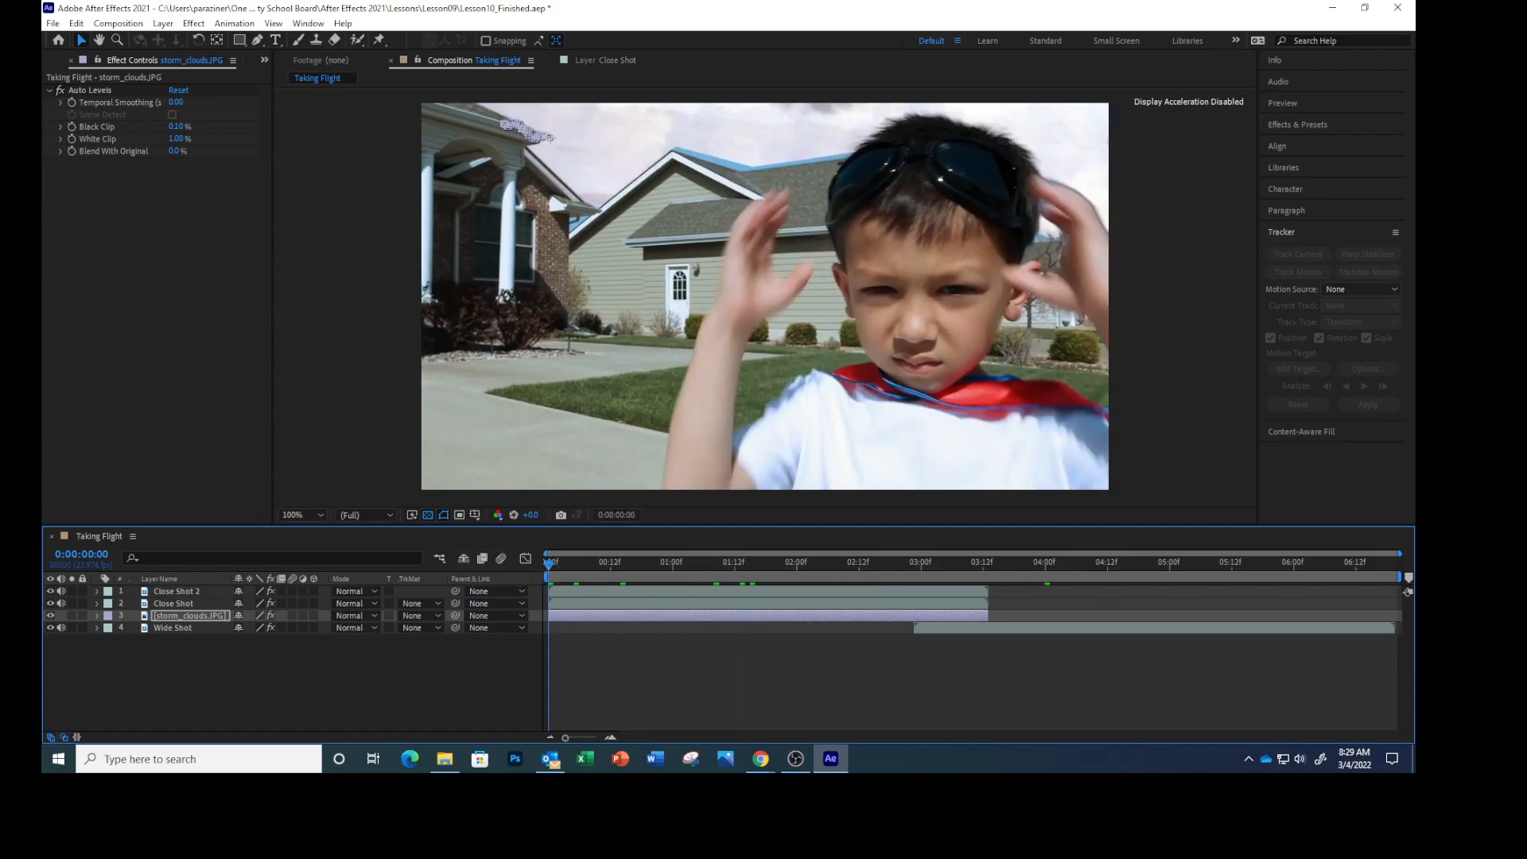
left_click(52, 24)
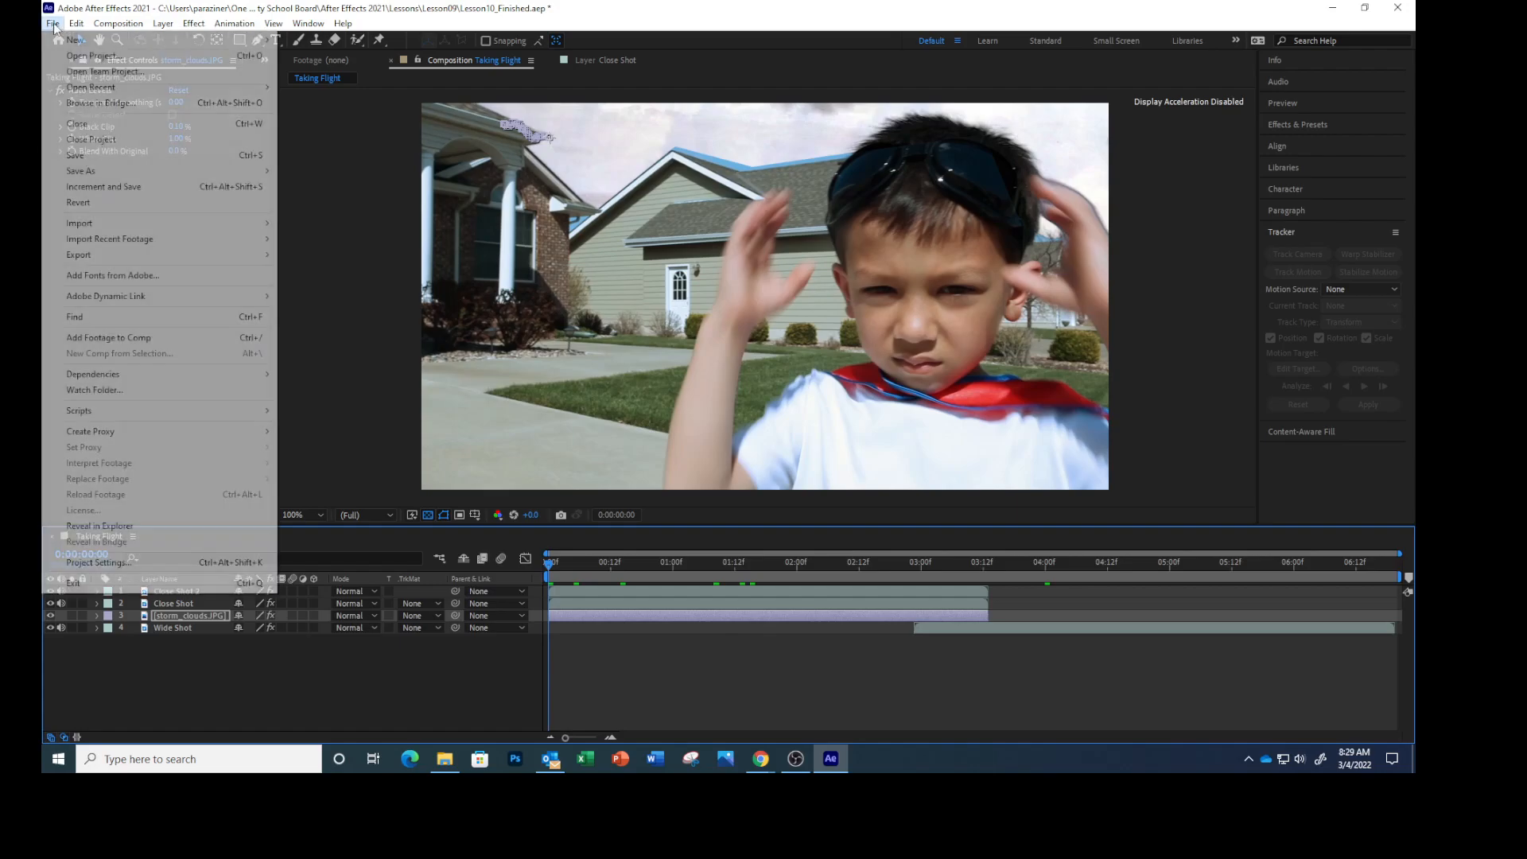
left_click(76, 155)
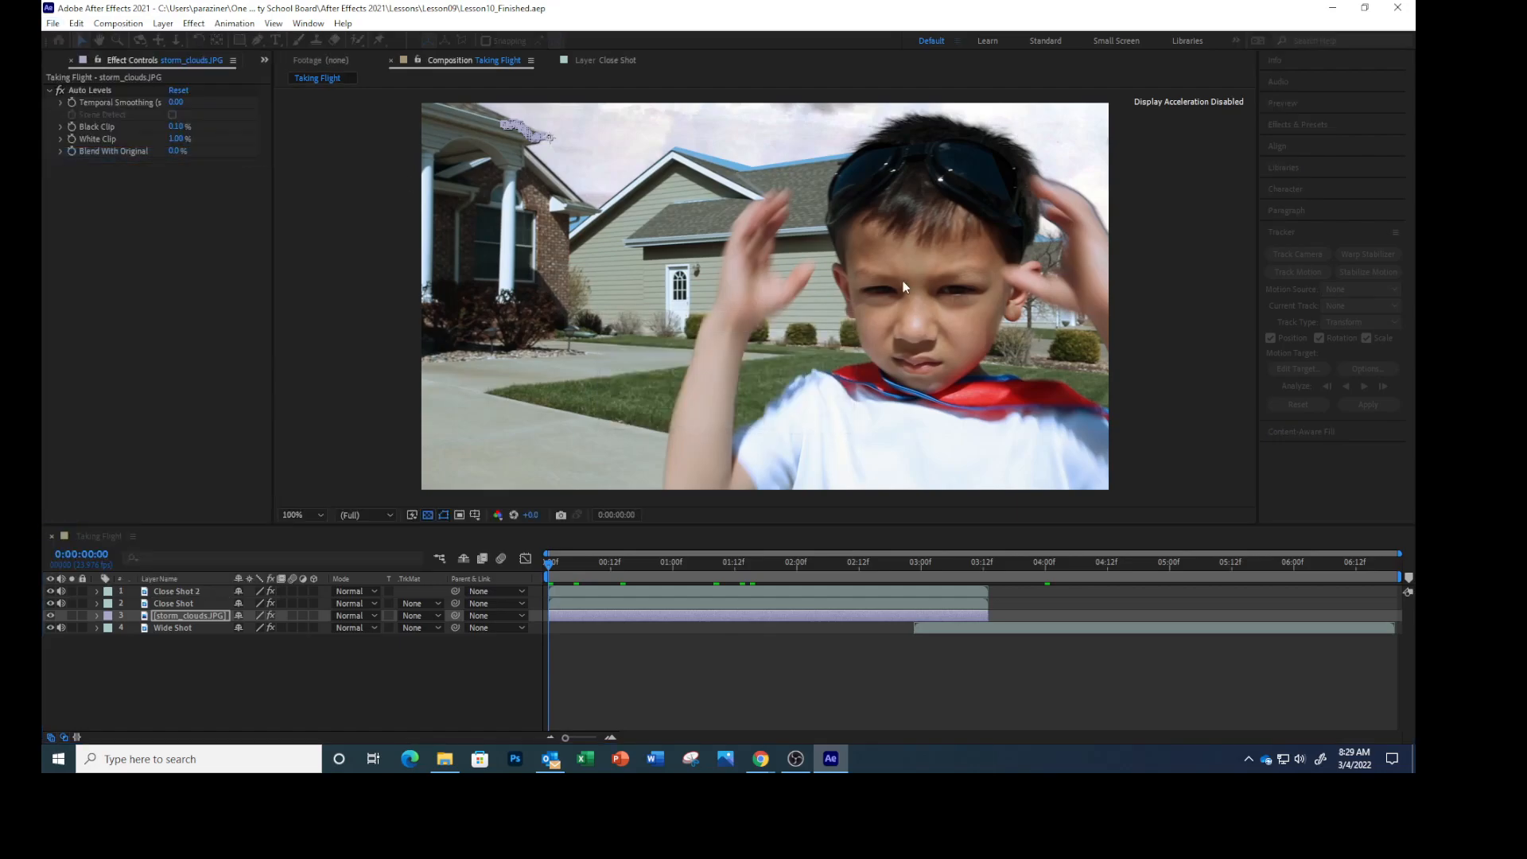